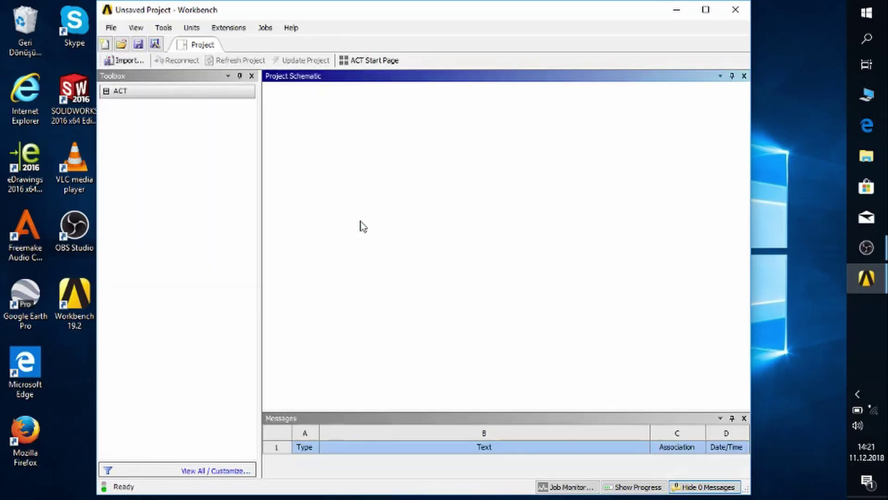
# Step: Add a Fluid Flow (Fluent) analysis system to the project schematic and open its geometry in DesignModeler
pyautogui.moveTo(206, 163); pyautogui.dragTo(377, 182)
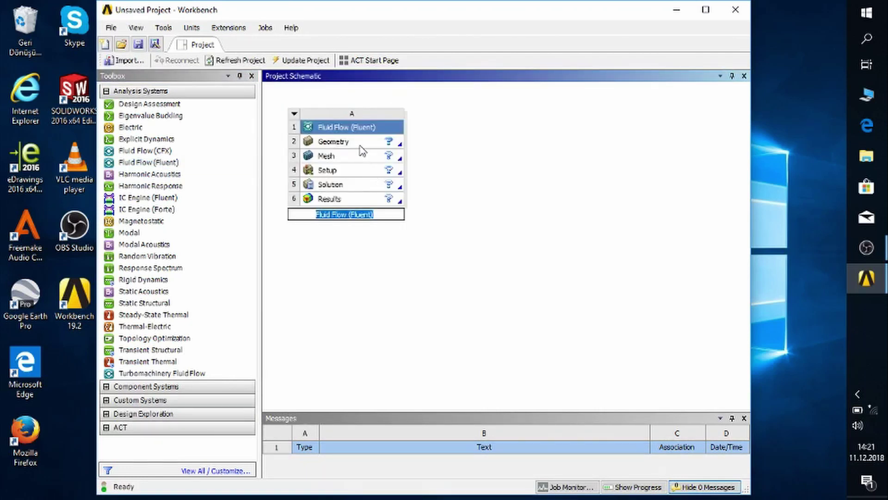
pyautogui.click(337, 144)
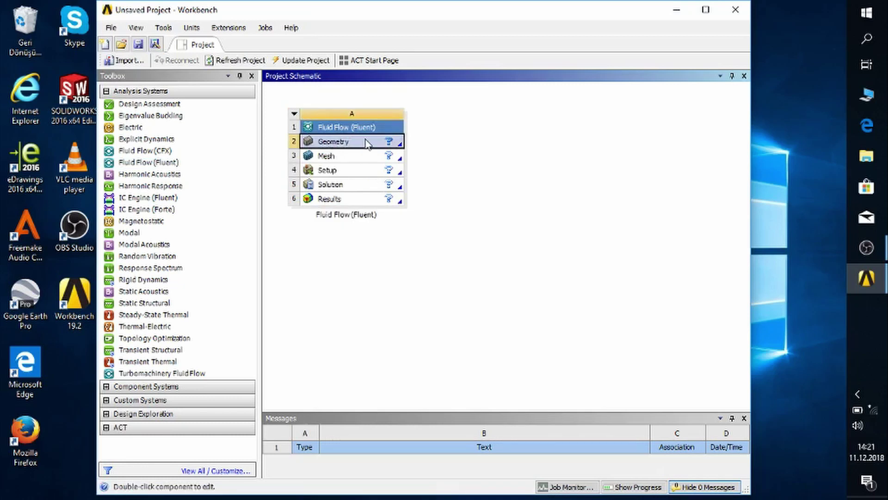
pyautogui.rightClick(326, 141)
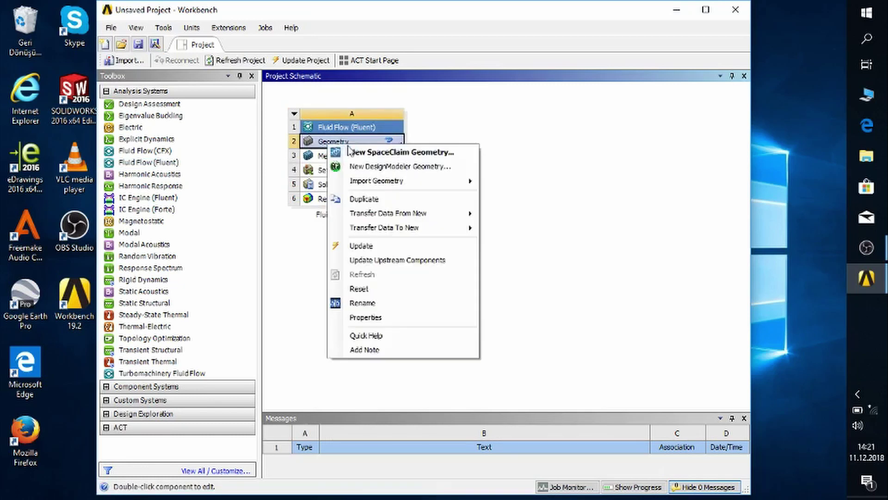
pyautogui.click(387, 168)
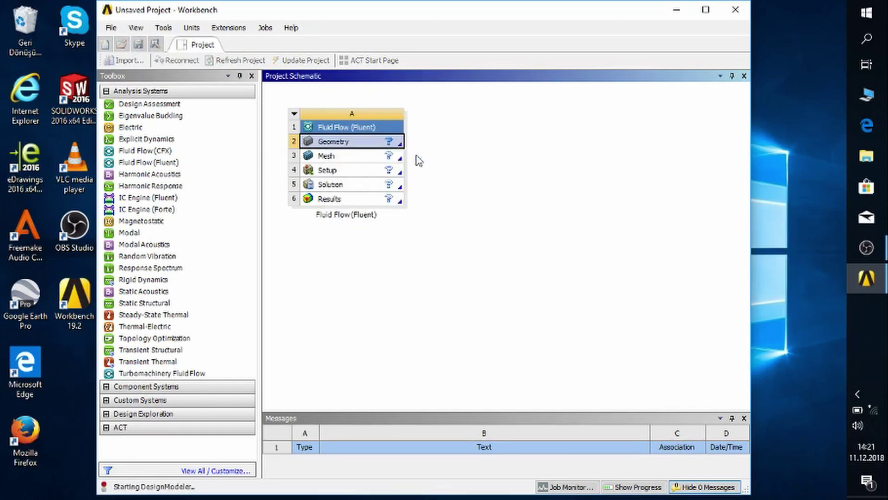
# Step: Orient the view straight onto the XY plane and enter sketching mode on it
pyautogui.click(69, 172)
pyautogui.rightClick(69, 174)
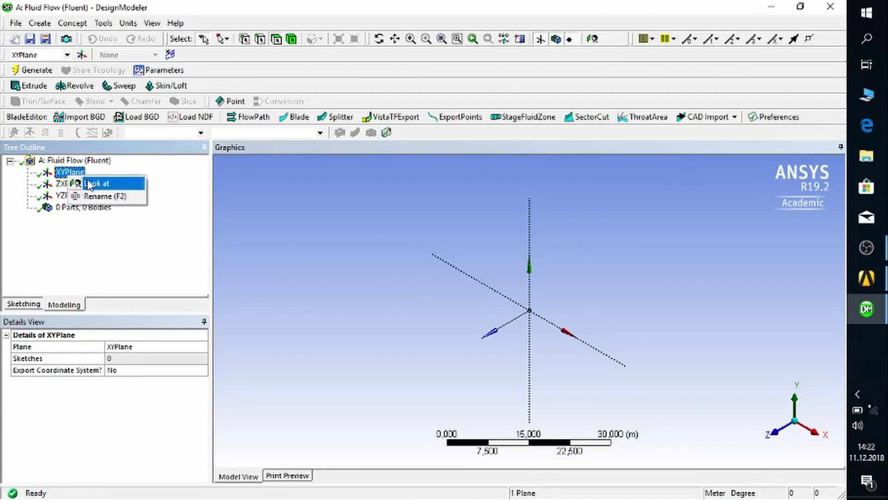
pyautogui.click(96, 183)
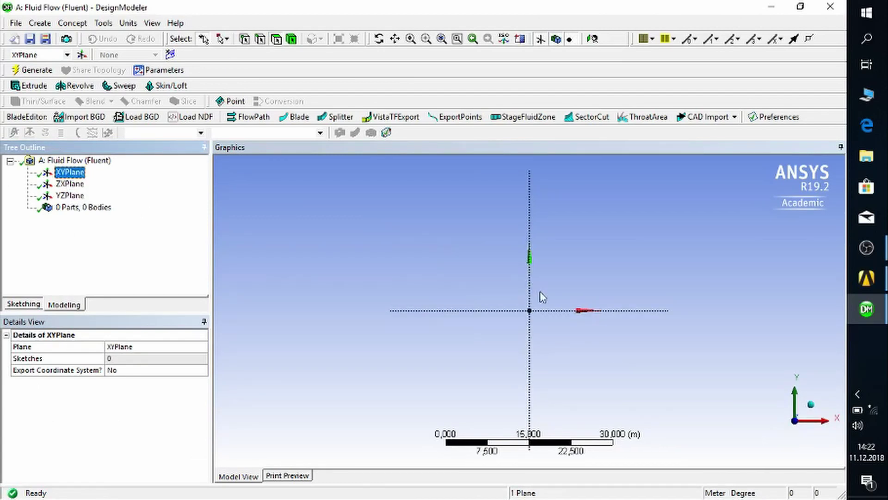
pyautogui.scroll(-1, 530, 300)
pyautogui.scroll(3, 531, 300)
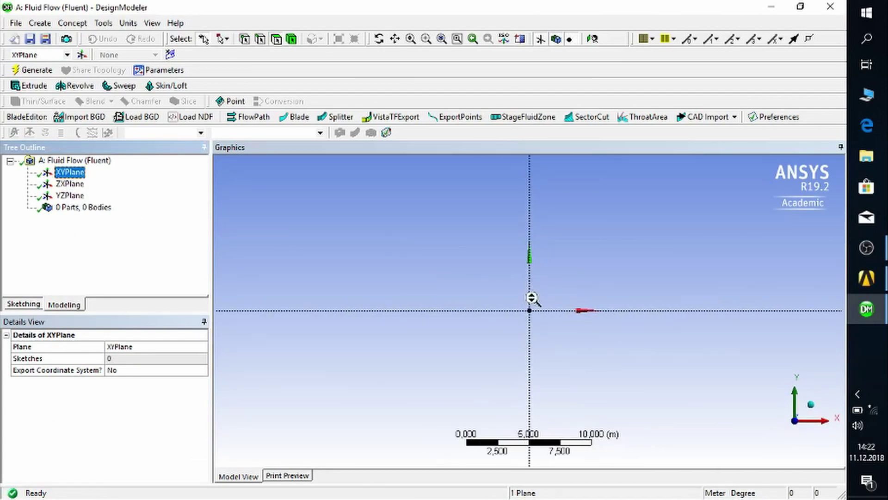
pyautogui.scroll(1, 532, 299)
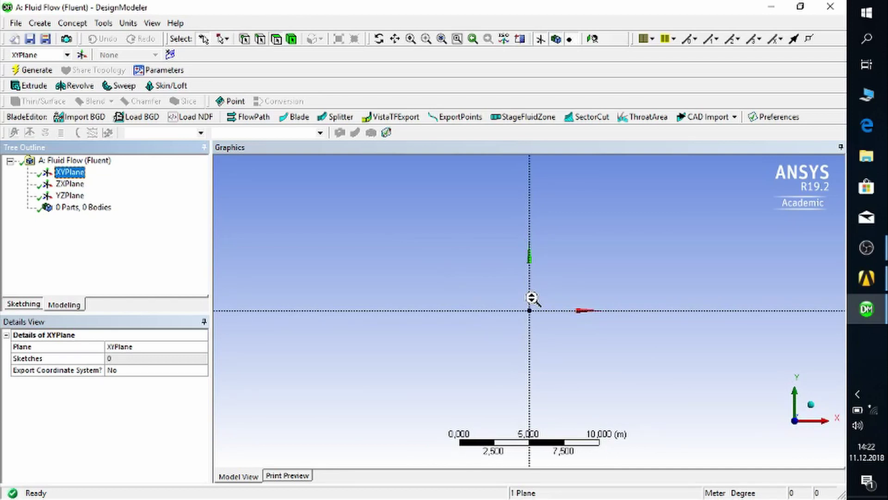
pyautogui.click(24, 305)
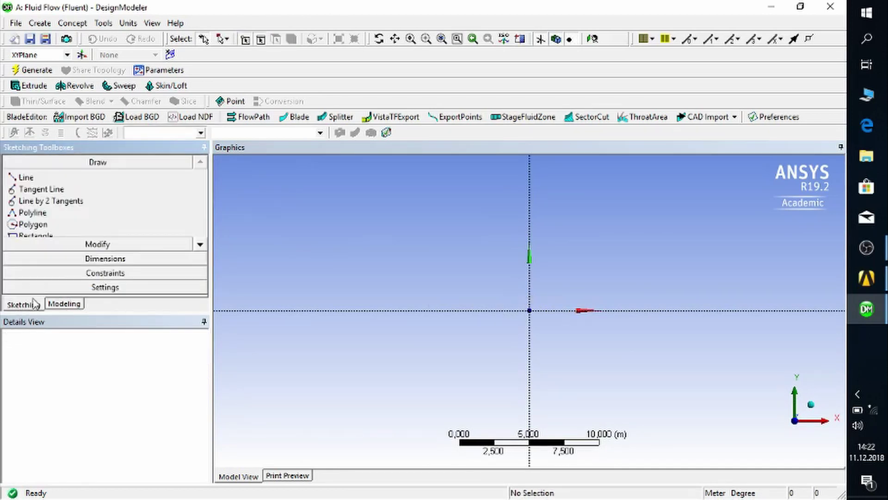
# Step: Draw a horizontal line about 0.68 m long above the negative X axis and a vertical line about 0.22 m from its outer end down to the axis
pyautogui.click(90, 178)
pyautogui.scroll(3, 498, 294)
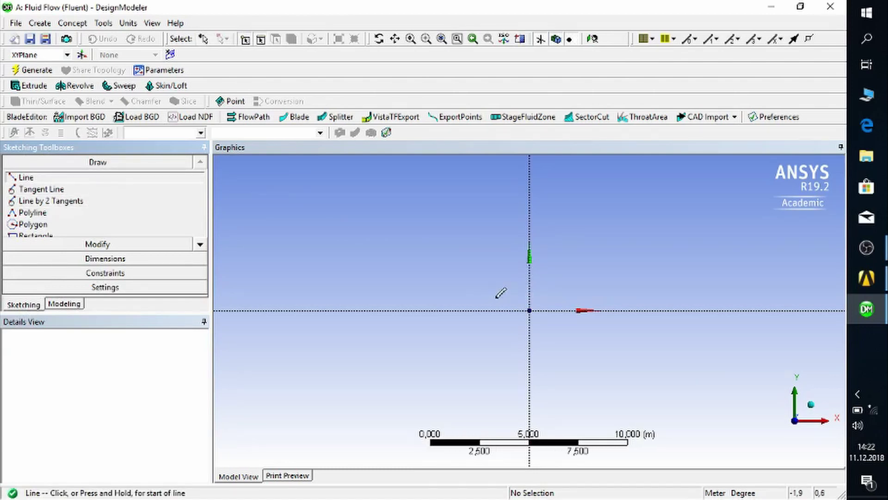
pyautogui.scroll(4, 498, 294)
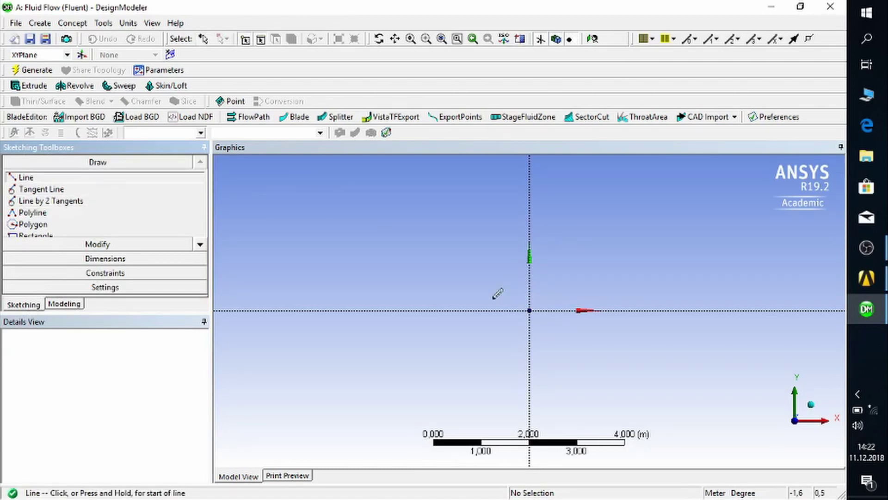
pyautogui.scroll(2, 498, 293)
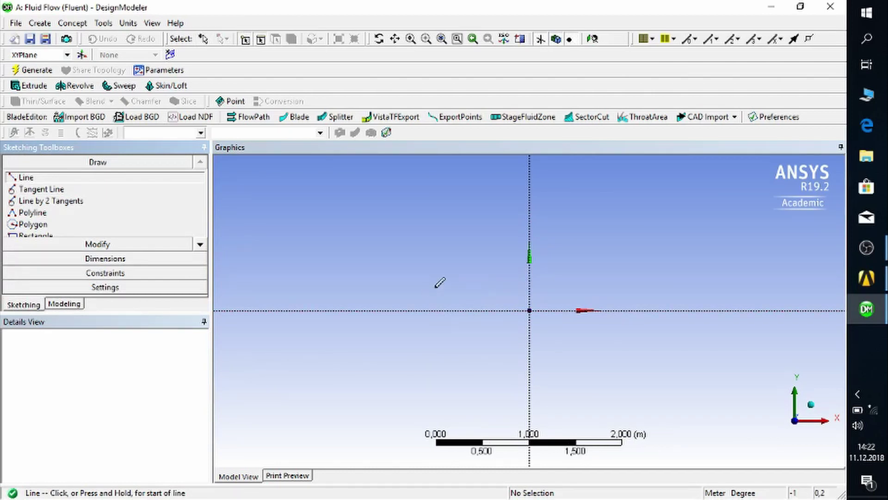
pyautogui.click(420, 290)
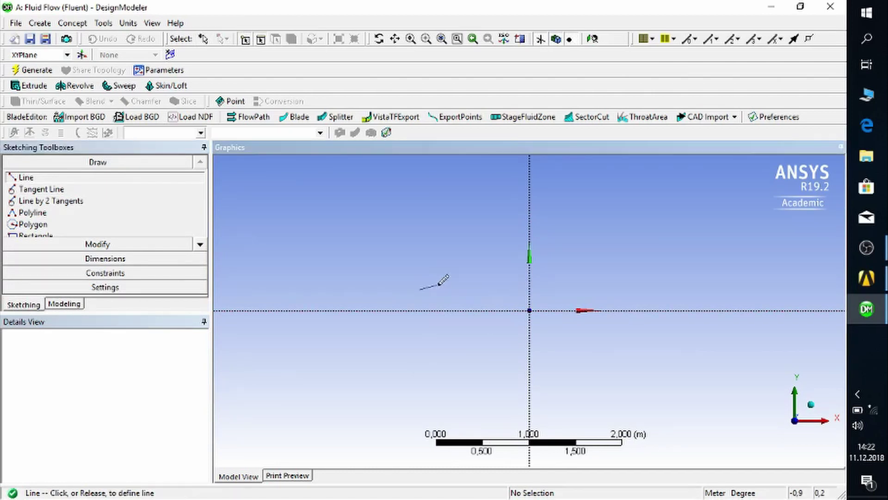
pyautogui.click(484, 289)
pyautogui.click(419, 289)
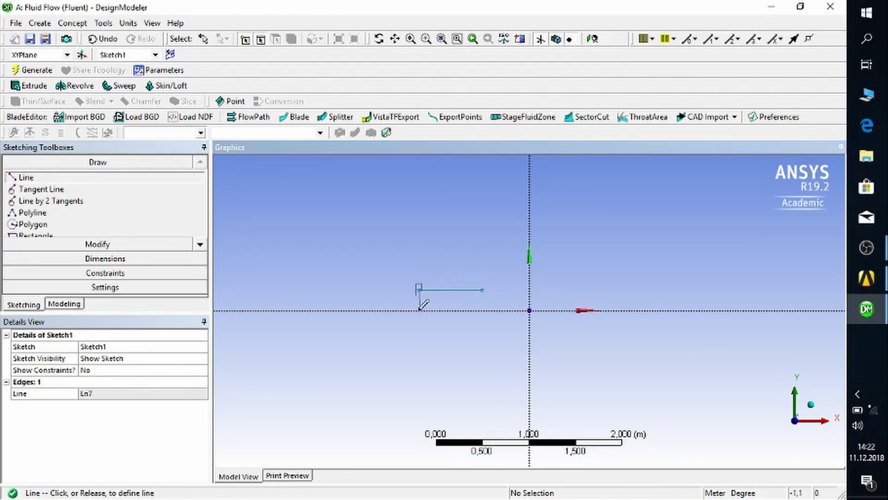
pyautogui.click(418, 310)
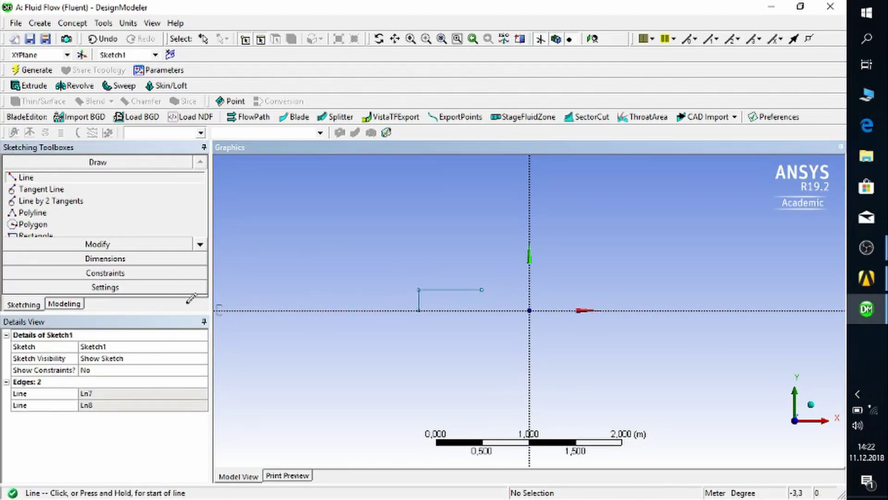
# Step: Dimension the length of the horizontal line and the height of the vertical line with General dimensions
pyautogui.click(105, 260)
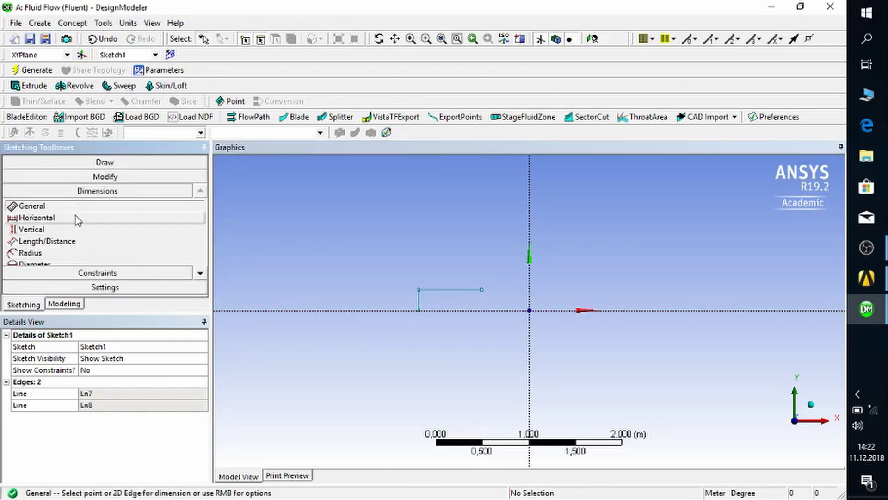
pyautogui.click(458, 290)
pyautogui.click(450, 262)
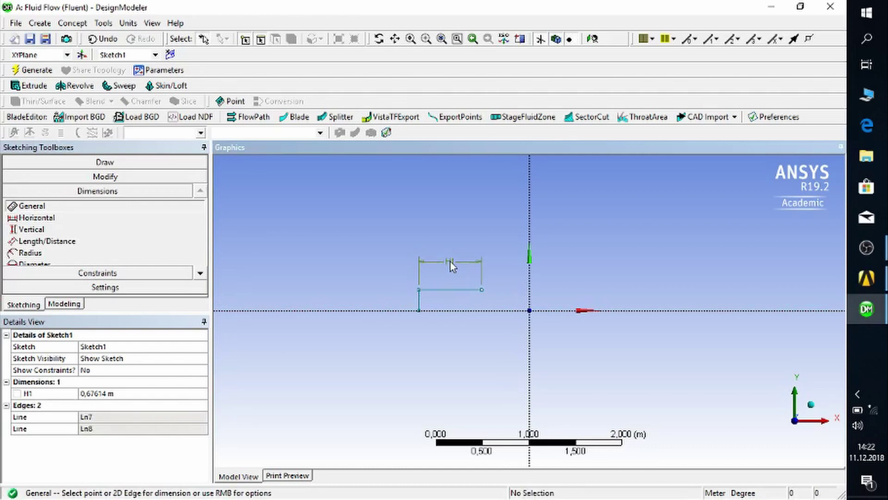
pyautogui.click(420, 303)
pyautogui.click(387, 295)
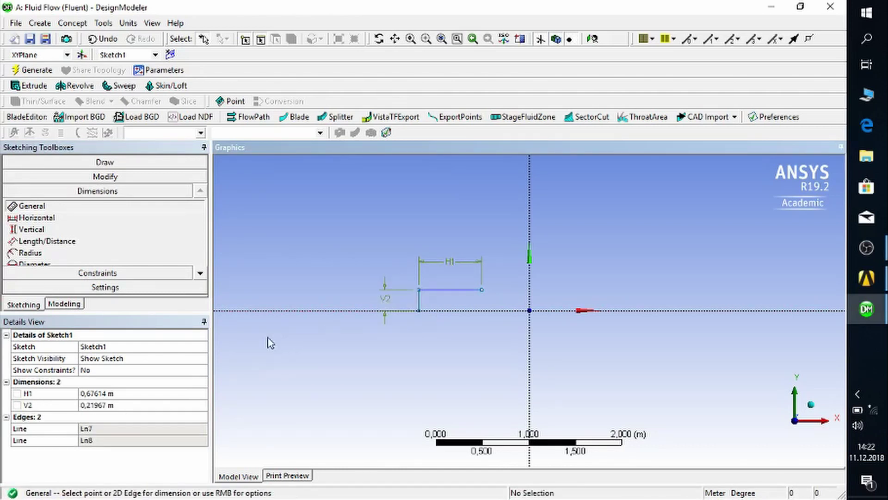
# Step: Set the horizontal line's length to 1 m and the vertical line's height to 0.05 m
pyautogui.click(133, 393)
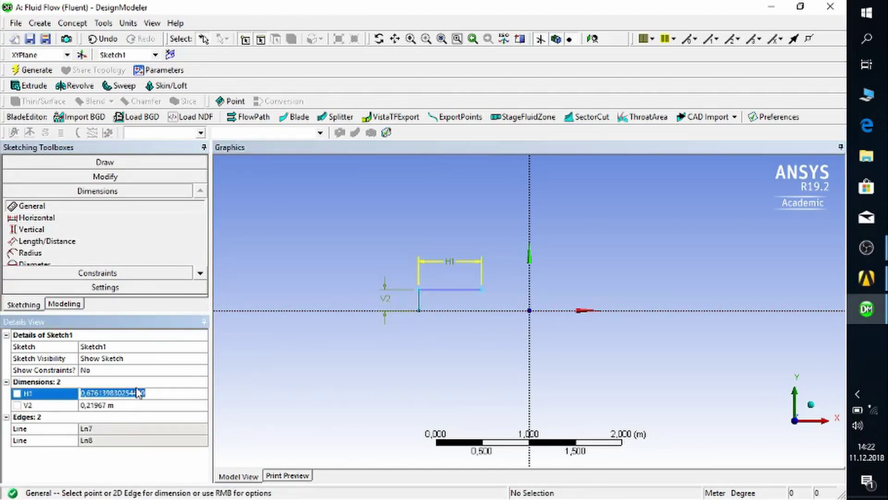
pyautogui.write('1')
pyautogui.press('Return')
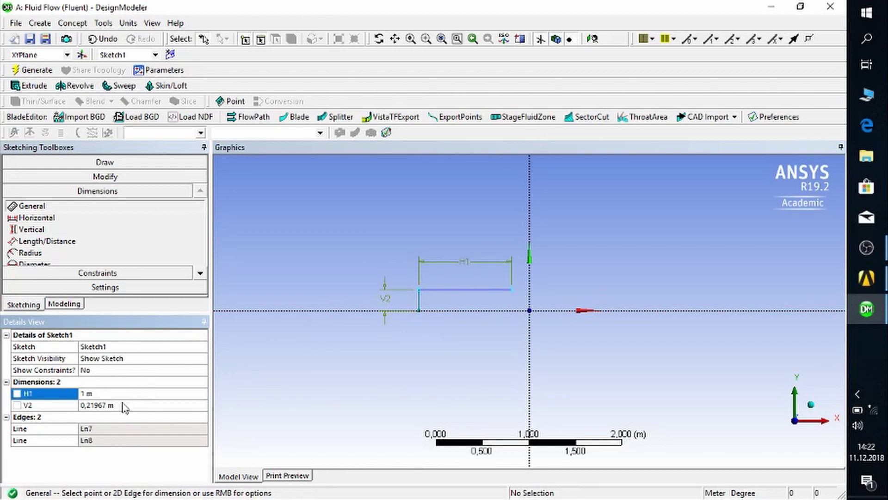
pyautogui.click(122, 406)
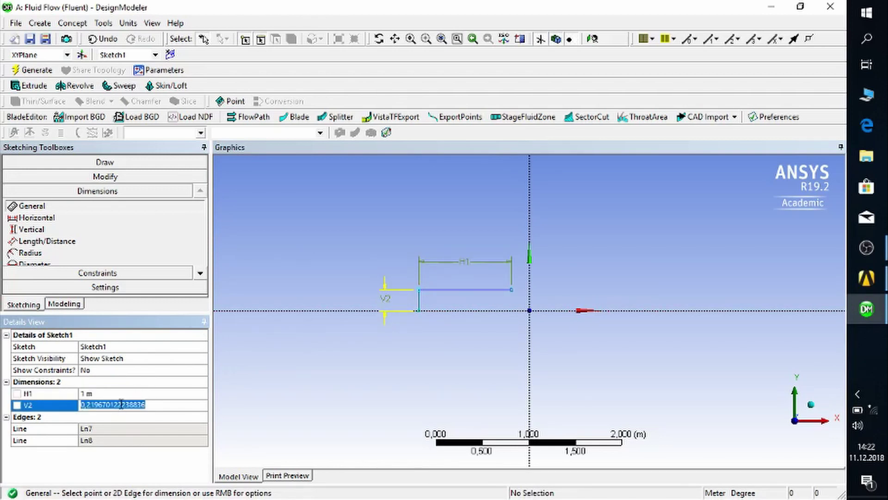
pyautogui.write('0')
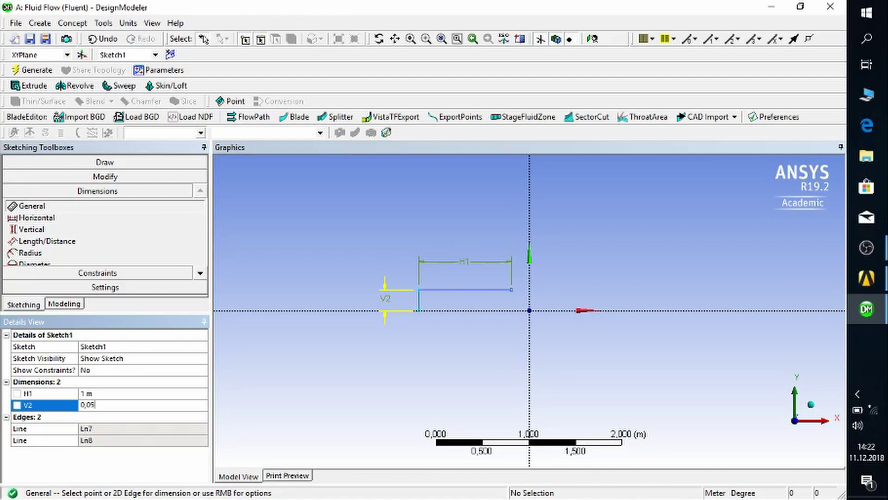
pyautogui.write(',05')
pyautogui.press('Return')
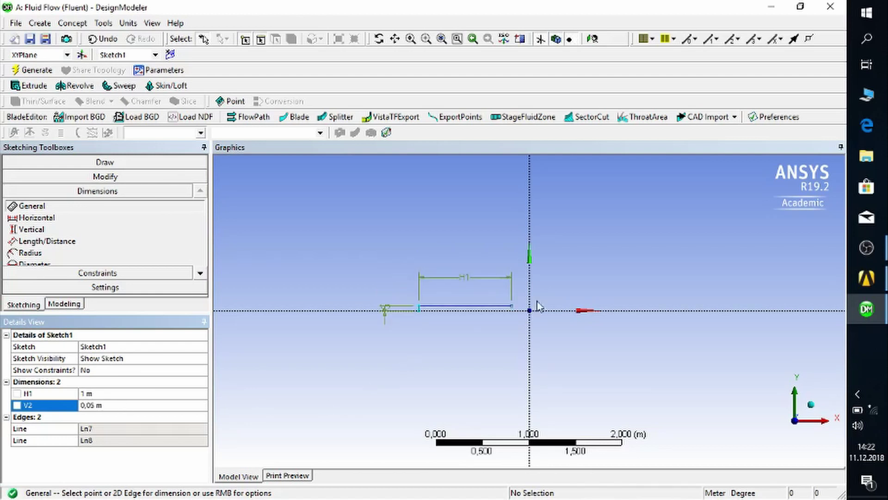
# Step: Draw a second horizontal line about 0.67 m long across the Y axis and a vertical line about 0.027 m from its far end to the X axis
pyautogui.scroll(1, 510, 304)
pyautogui.scroll(4, 510, 304)
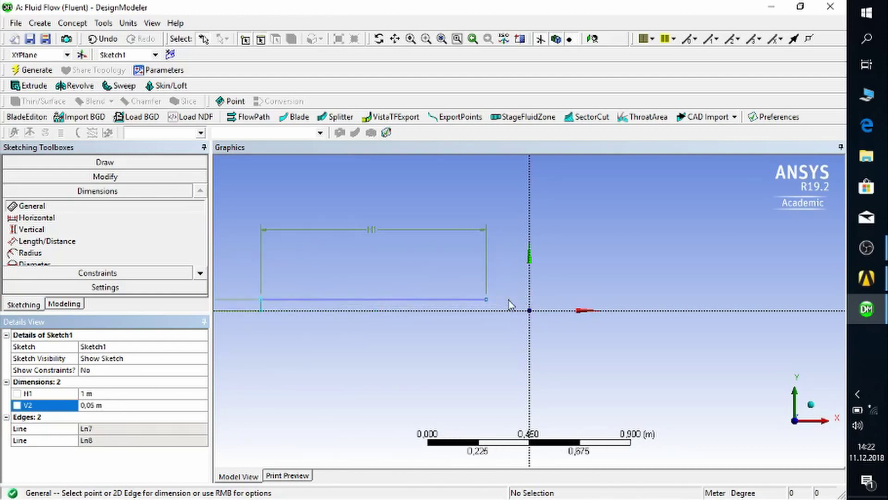
pyautogui.click(90, 163)
pyautogui.click(69, 178)
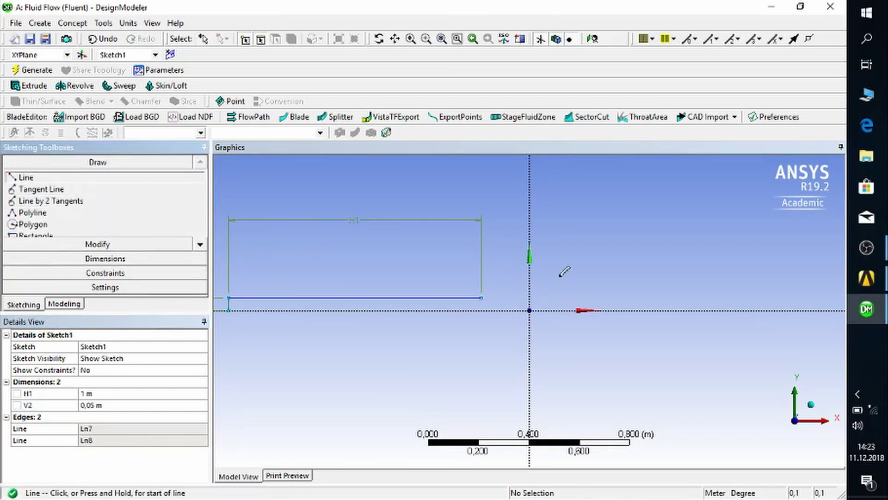
pyautogui.click(494, 303)
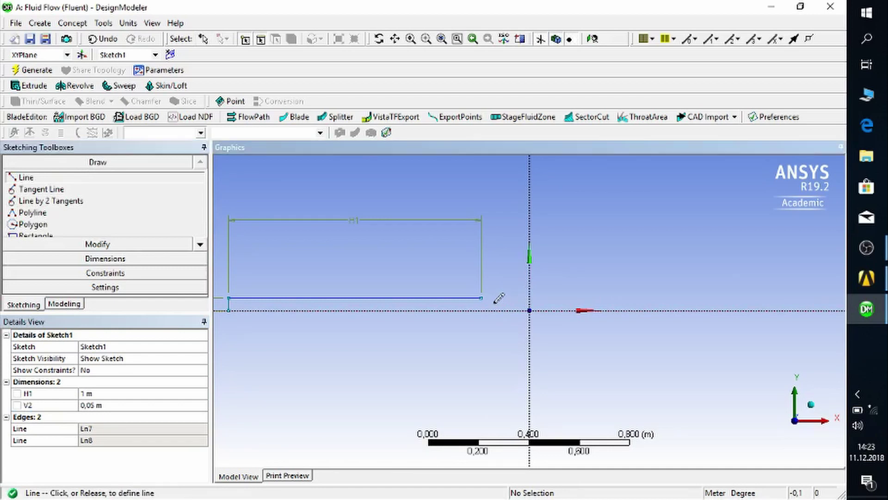
pyautogui.click(664, 304)
pyautogui.click(665, 304)
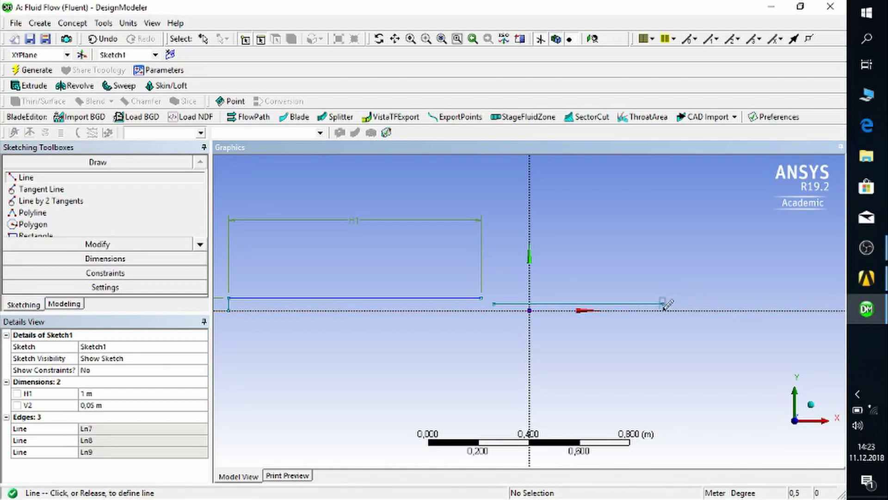
pyautogui.click(664, 309)
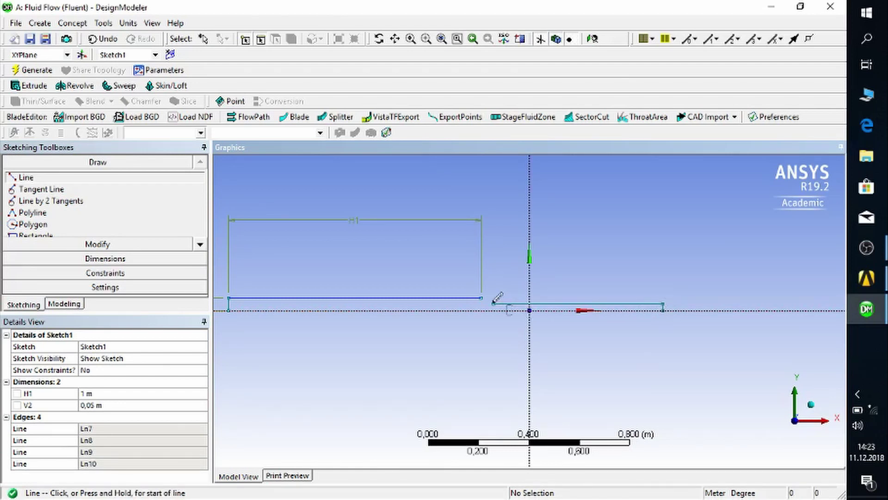
# Step: Dimension the second horizontal line's length and the height of the vertical line at its far end
pyautogui.click(99, 258)
pyautogui.click(579, 305)
pyautogui.click(587, 270)
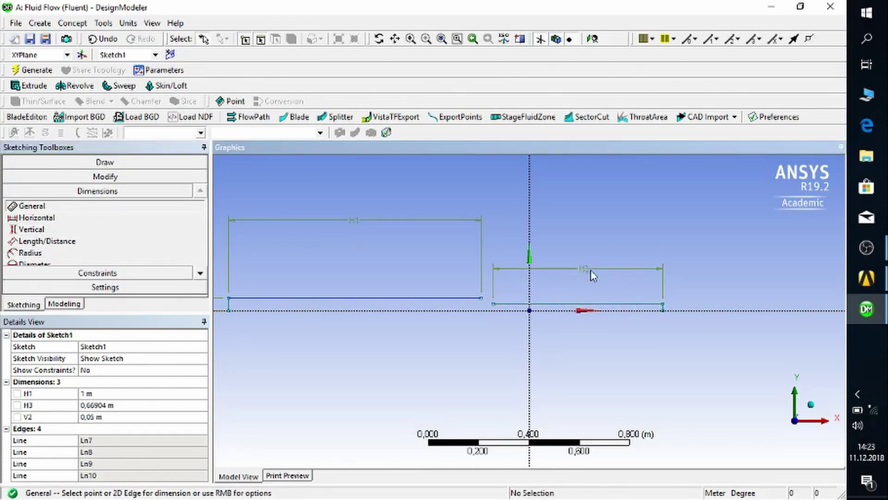
pyautogui.scroll(2, 690, 312)
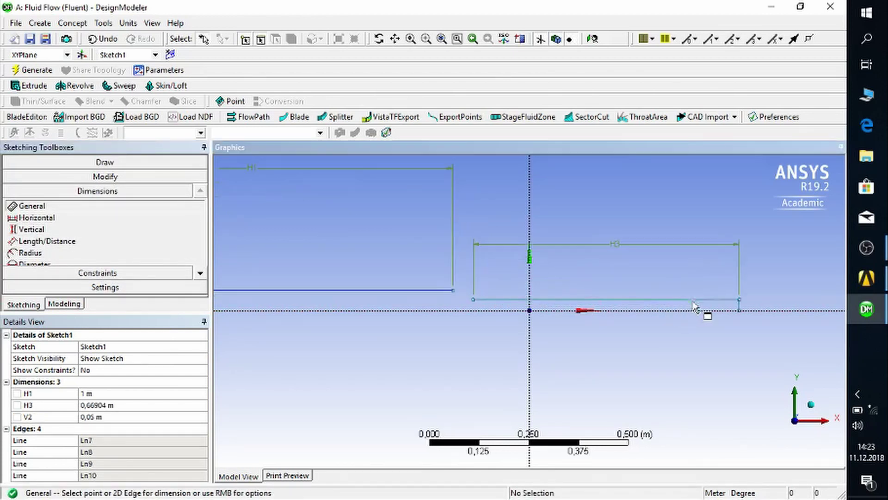
pyautogui.click(740, 305)
pyautogui.click(747, 310)
pyautogui.click(759, 317)
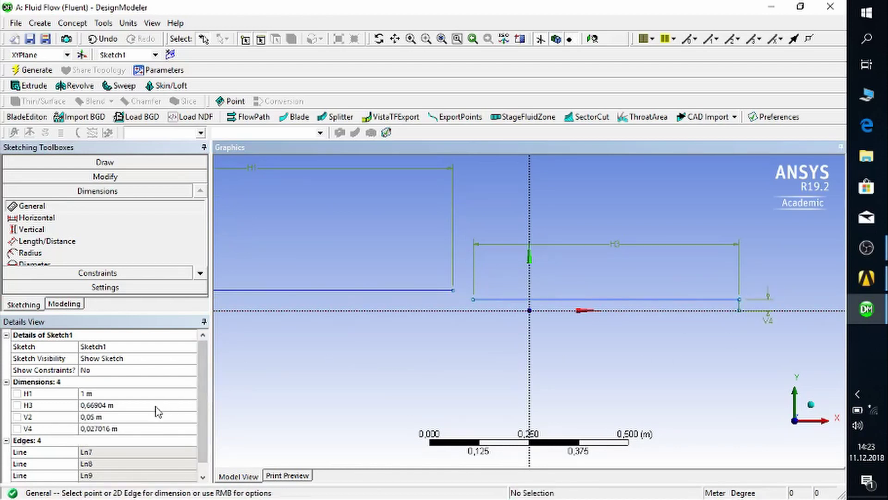
# Step: Set the second horizontal line's length to 1 m and its vertical line's height to 0.025 m
pyautogui.click(125, 405)
pyautogui.write('1')
pyautogui.press('Return')
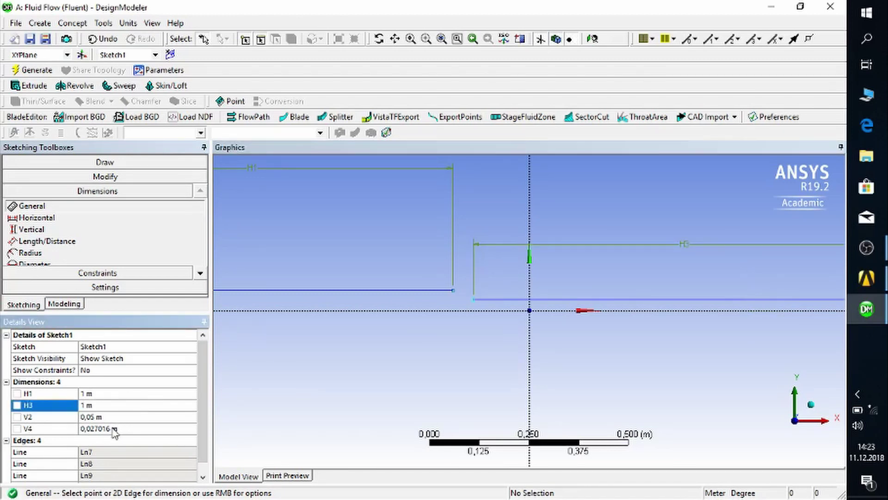
pyautogui.click(114, 429)
pyautogui.write('0')
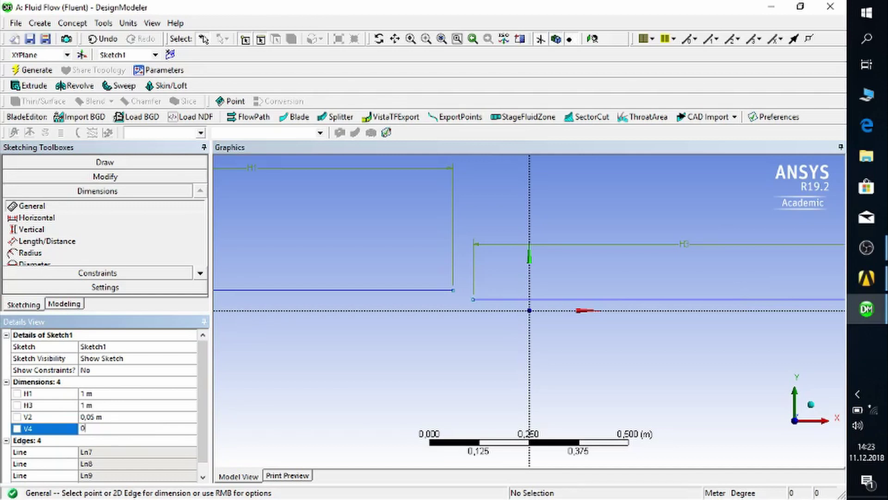
pyautogui.press('Return')
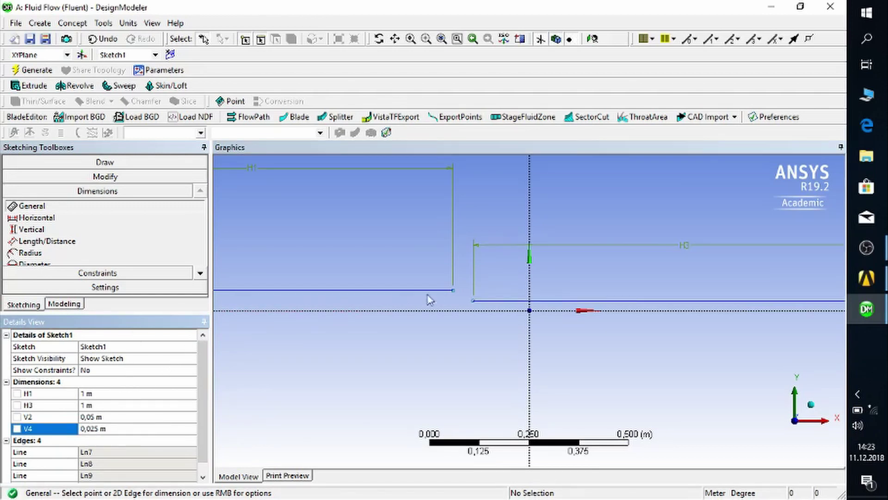
# Step: Draw a sloped line connecting the facing ends of the two horizontal section lines
pyautogui.click(111, 176)
pyautogui.click(110, 164)
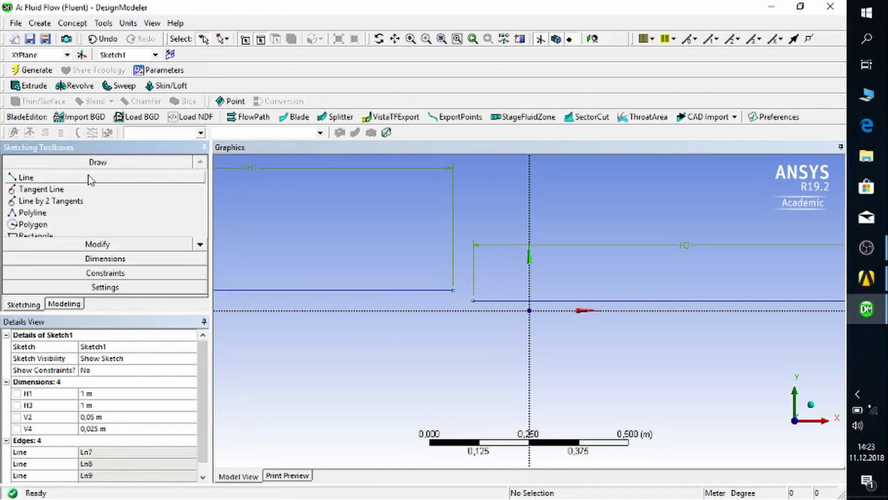
pyautogui.click(92, 179)
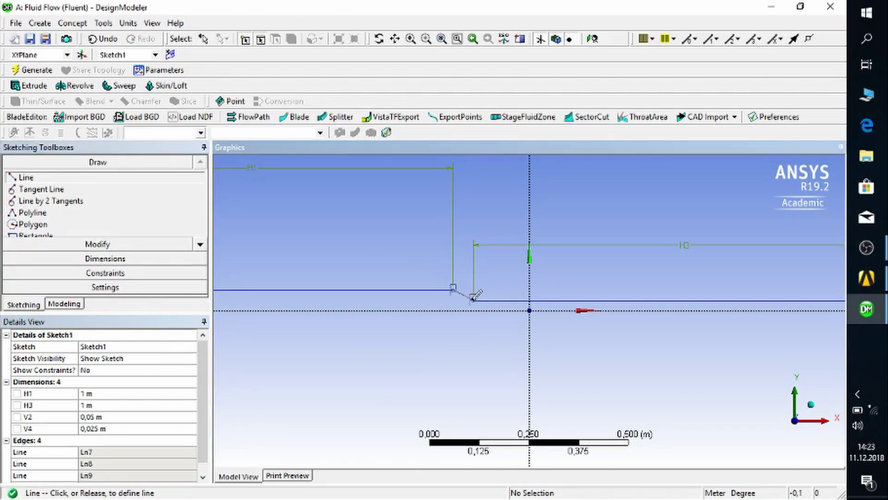
pyautogui.click(473, 301)
# Step: Add an angle dimension between the sloped line and the horizontal line of the 0.05 m section and set it to 195°
pyautogui.click(126, 258)
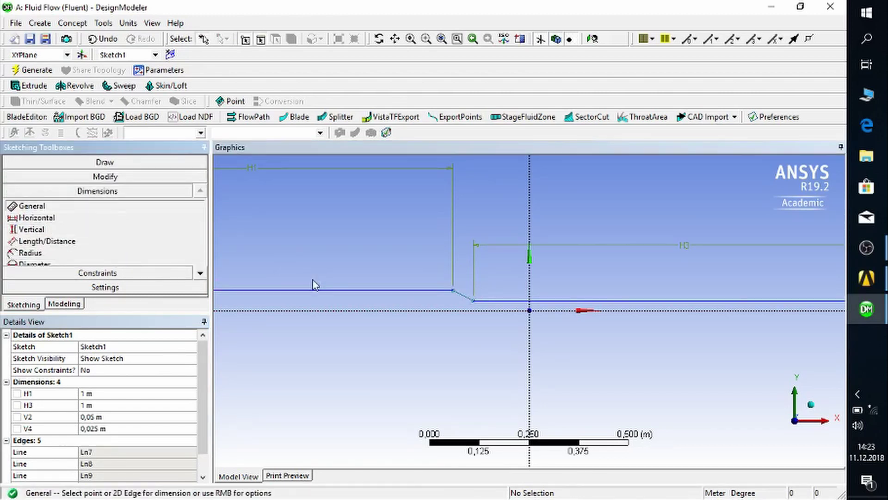
pyautogui.click(200, 274)
pyautogui.click(200, 275)
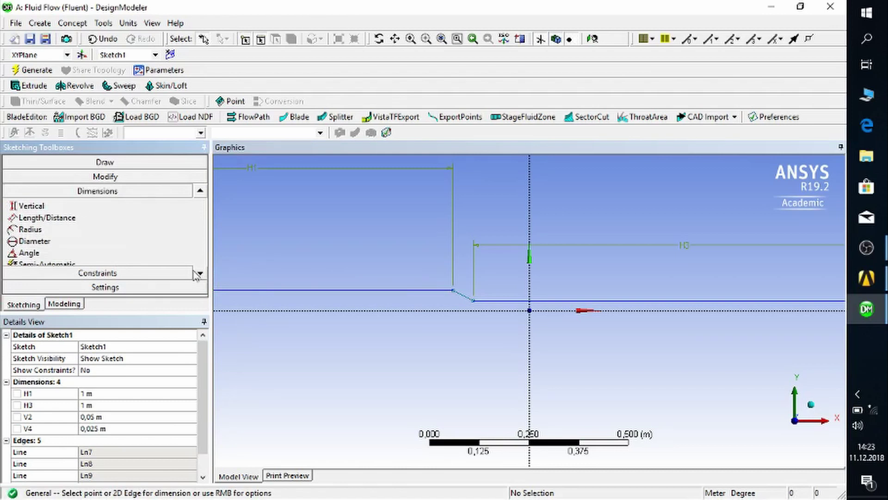
pyautogui.click(133, 256)
pyautogui.click(462, 295)
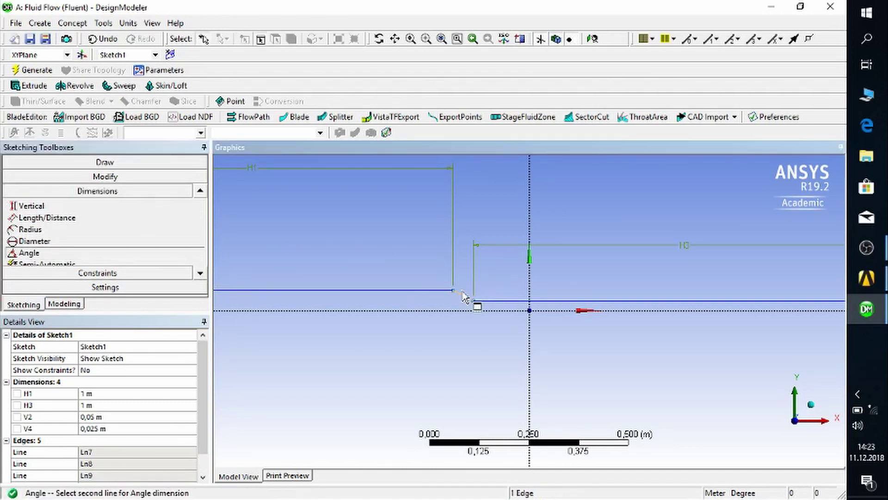
pyautogui.click(424, 290)
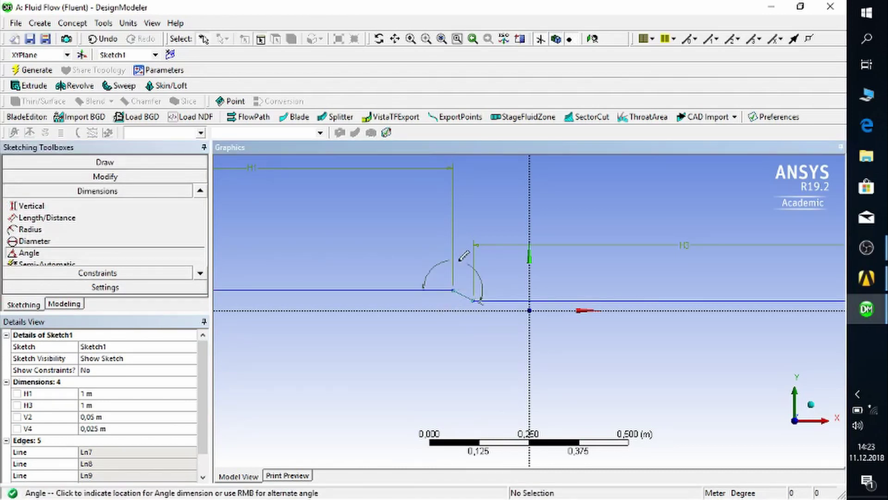
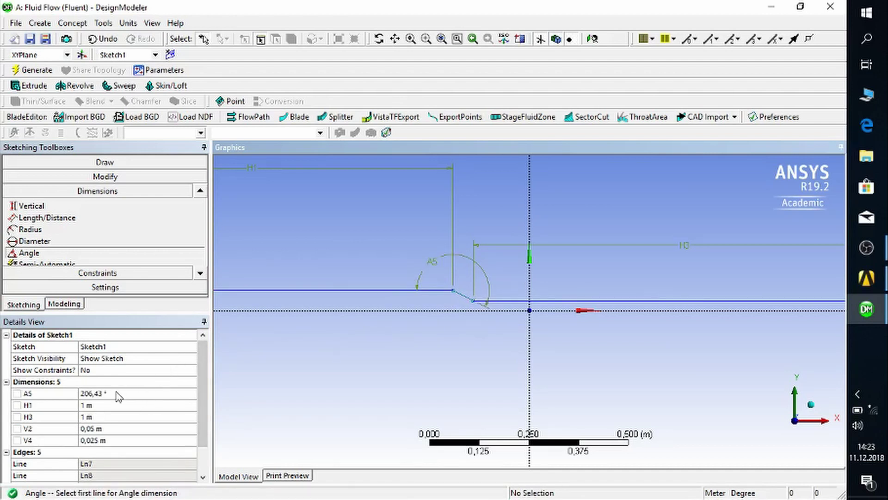
pyautogui.write('19')
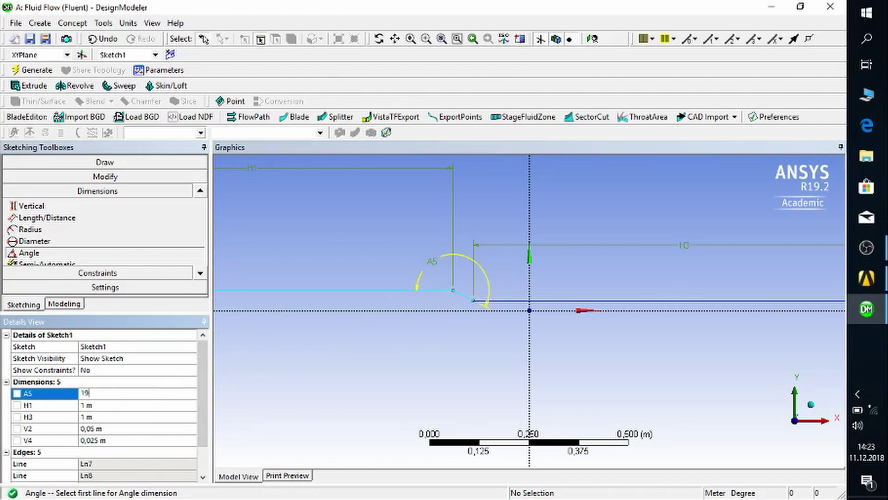
pyautogui.write('5')
pyautogui.press('Return')
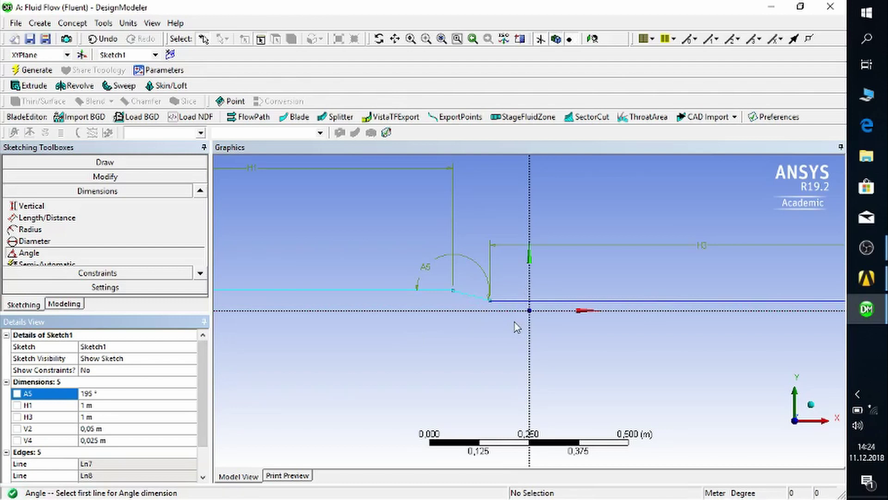
# Step: Close the profile with a line along the X axis joining the lower ends of the two vertical lines
pyautogui.scroll(-4, 517, 327)
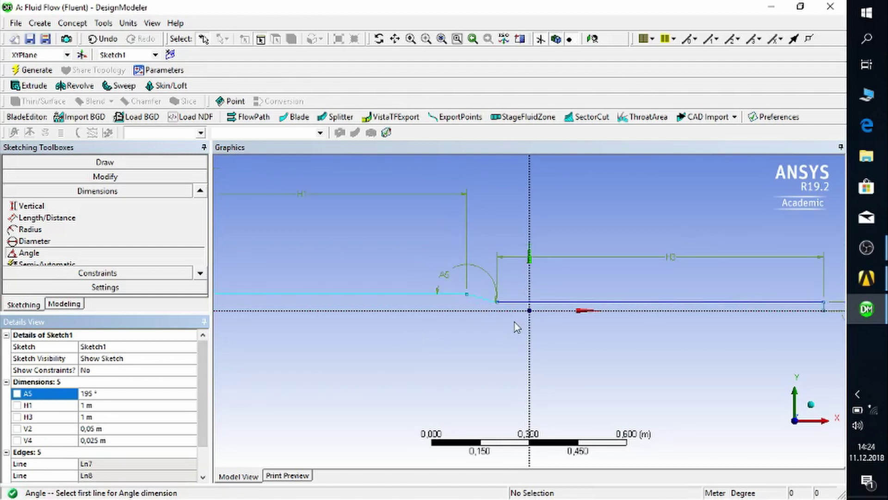
pyautogui.scroll(-1, 515, 323)
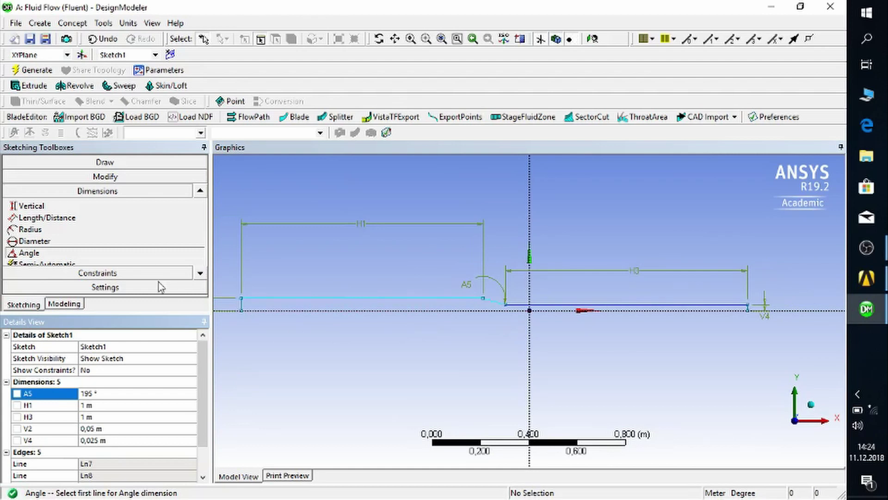
pyautogui.click(110, 163)
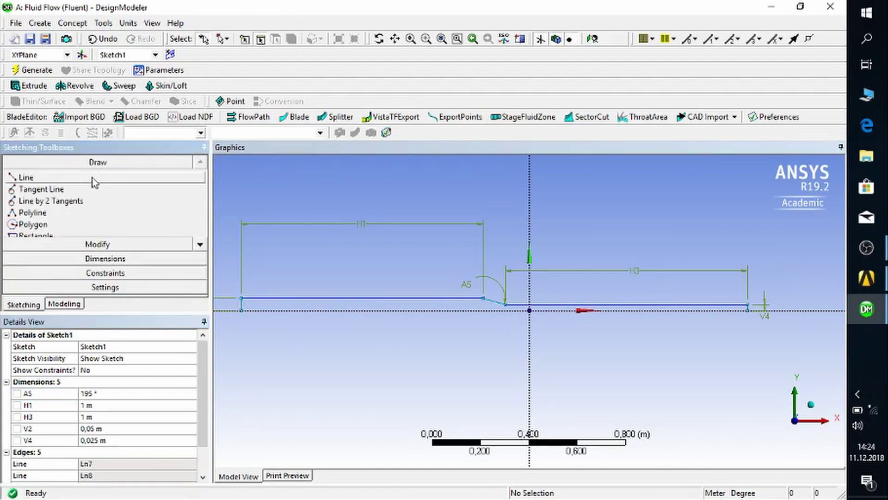
pyautogui.click(92, 178)
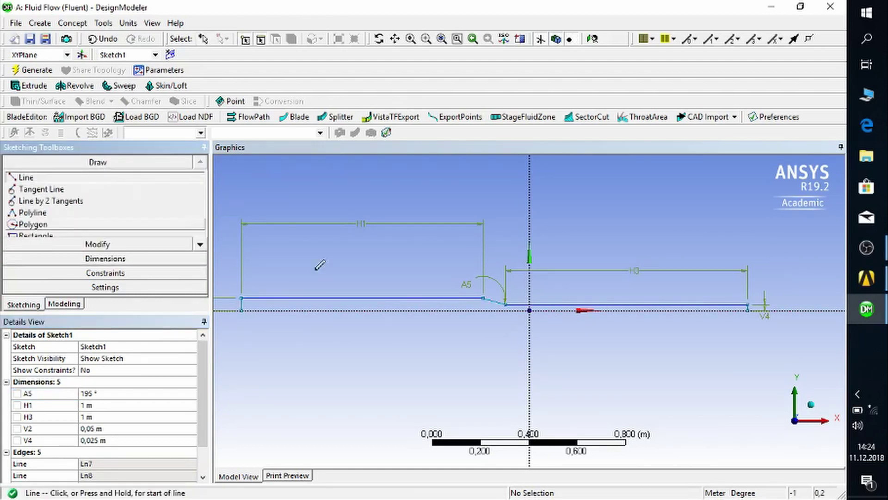
pyautogui.click(241, 310)
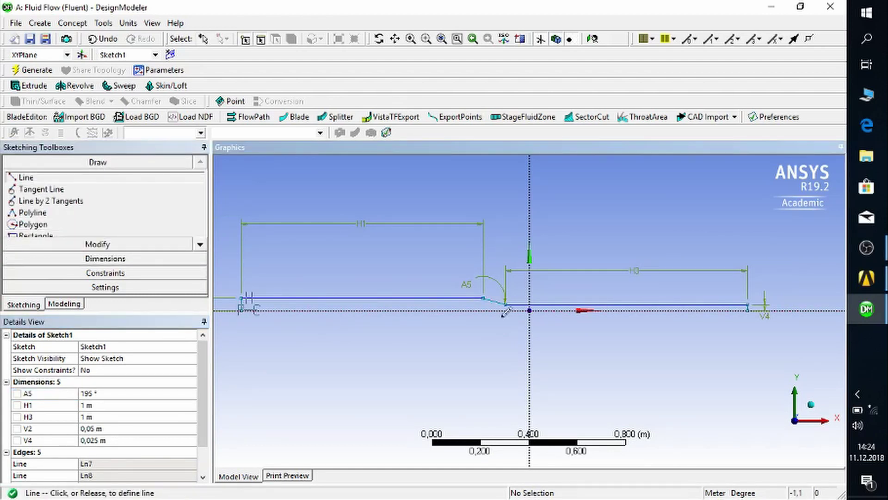
pyautogui.click(748, 309)
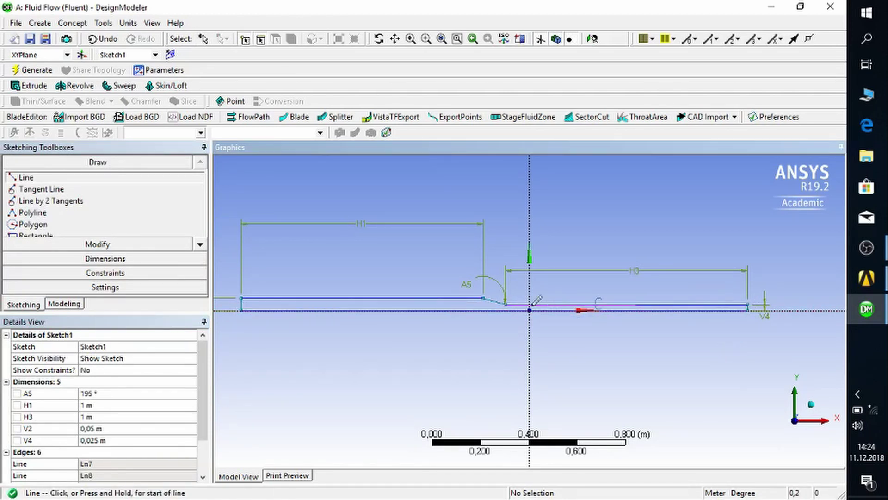
# Step: Revolve Sketch1 through 360° about the X axis as Add Material and generate the solid body
pyautogui.click(76, 85)
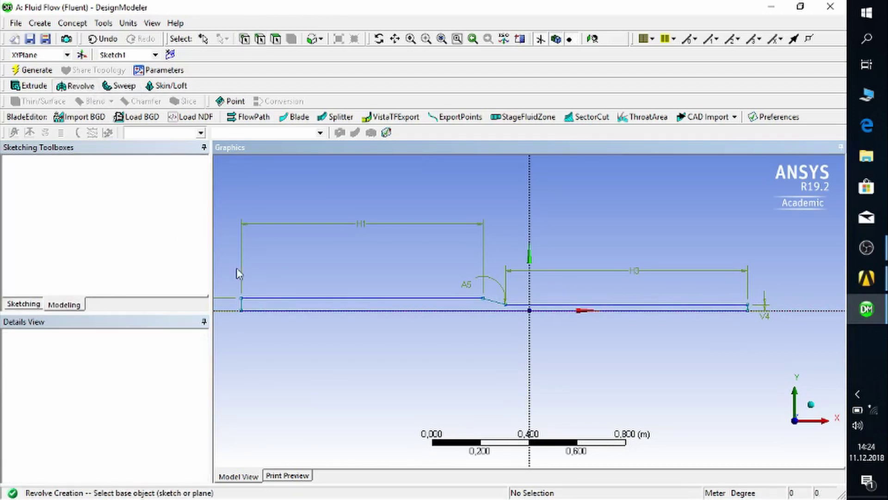
pyautogui.click(241, 297)
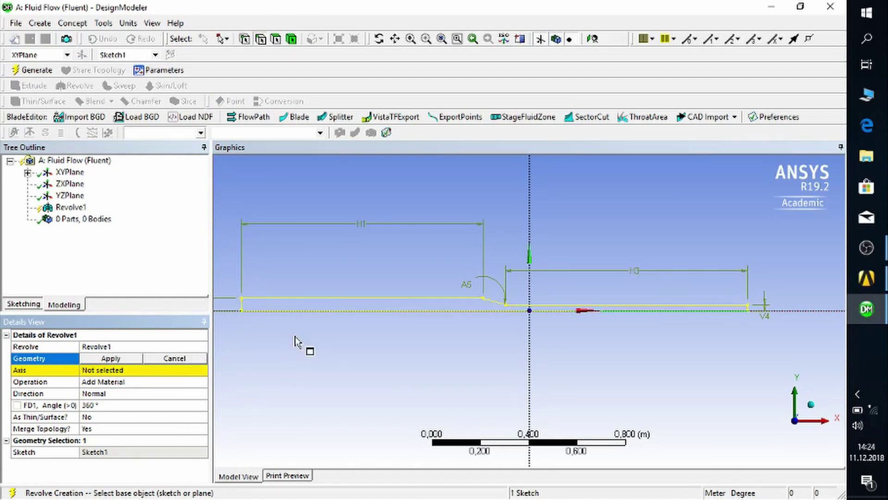
pyautogui.click(121, 359)
pyautogui.click(123, 371)
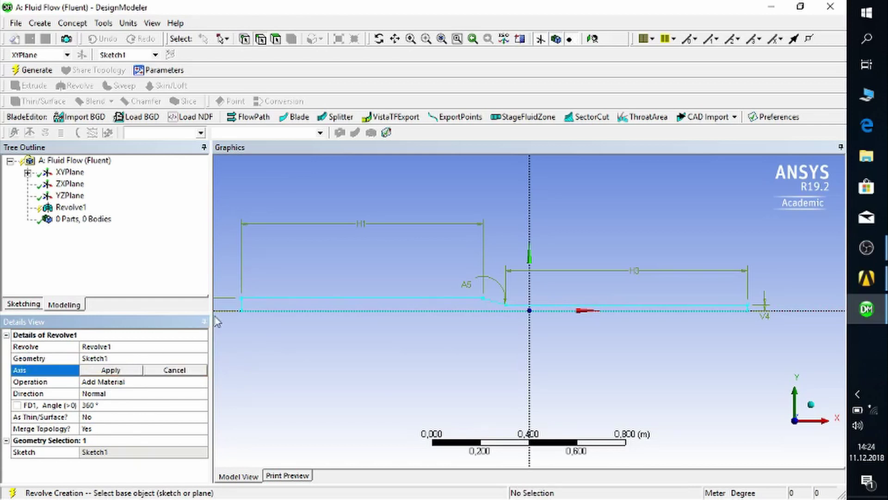
pyautogui.click(800, 311)
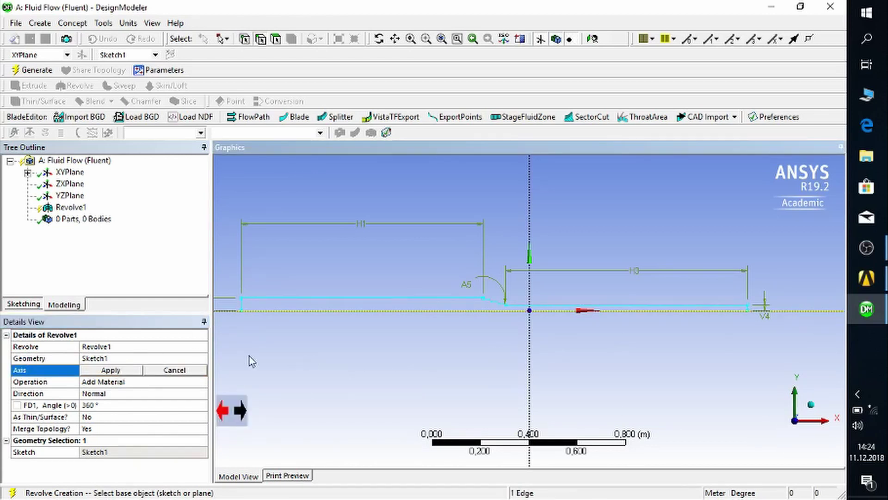
pyautogui.click(112, 370)
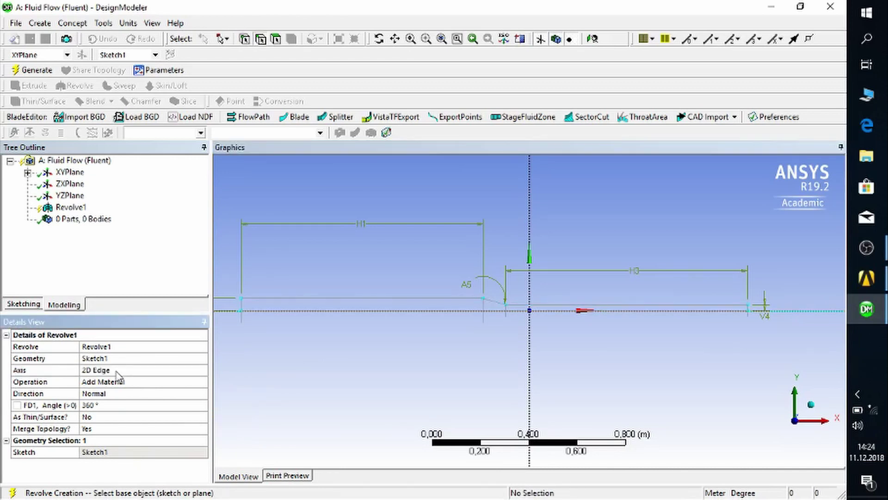
pyautogui.click(36, 70)
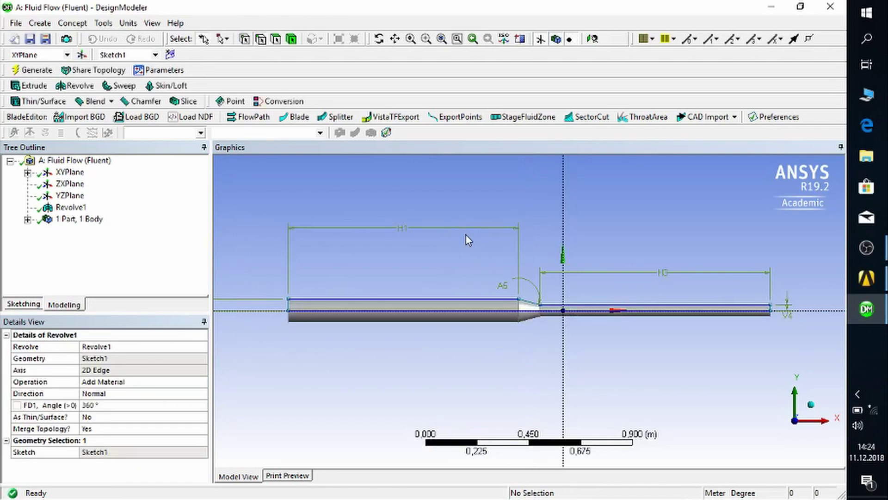
pyautogui.moveTo(485, 233)
pyautogui.mouseDown(button='middle')
pyautogui.moveTo(461, 234)
pyautogui.moveTo(432, 257)
pyautogui.mouseUp(button='middle')
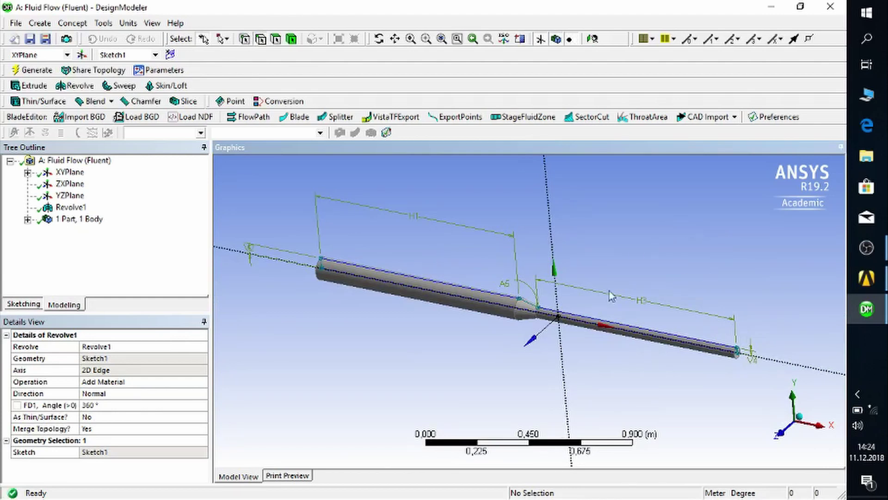
pyautogui.moveTo(535, 298); pyautogui.dragTo(807, 327, button='middle')
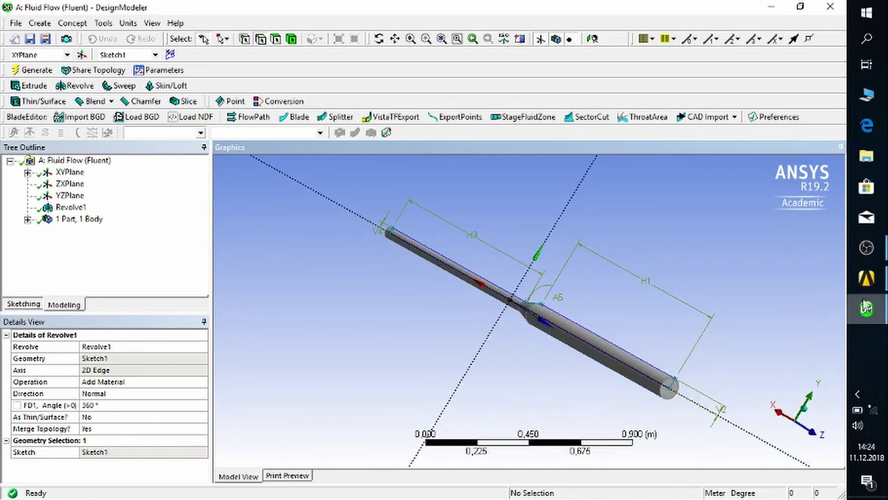
# Step: Switch to Workbench, update the Geometry cell of the Fluid Flow (Fluent) system and close DesignModeler
pyautogui.click(866, 278)
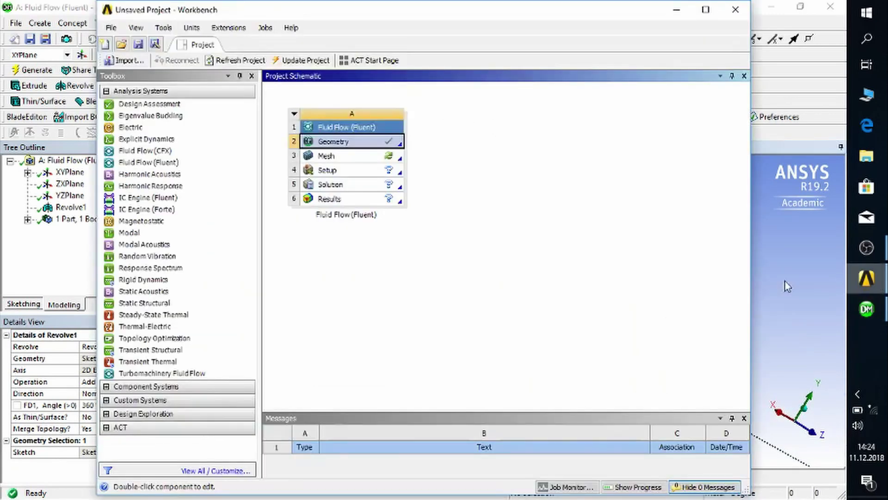
pyautogui.rightClick(350, 147)
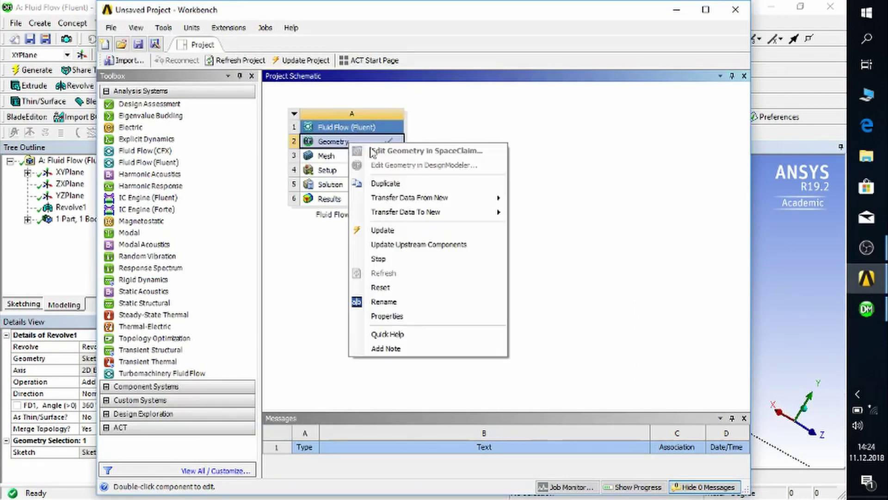
pyautogui.click(381, 231)
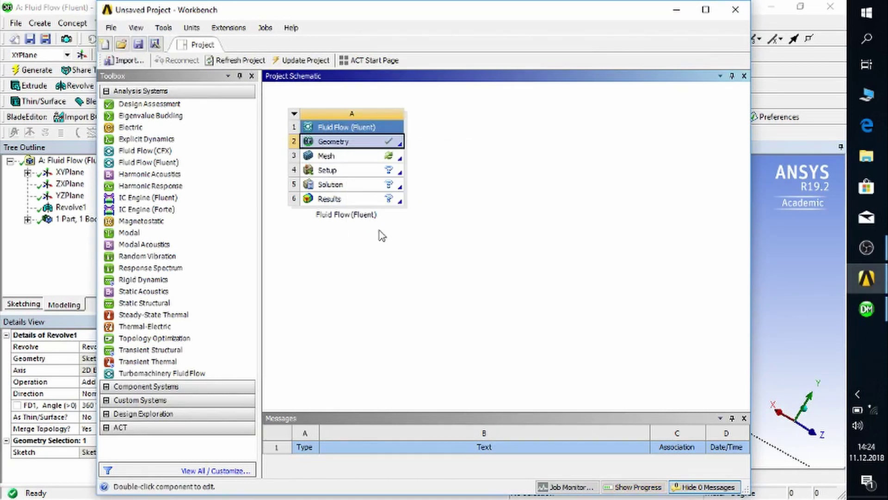
pyautogui.click(829, 9)
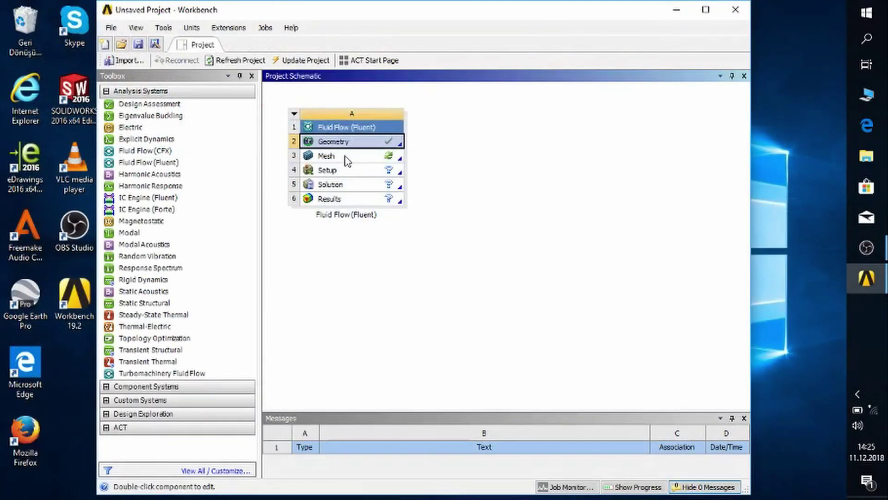
# Step: Open the Mesh cell of the Fluid Flow (Fluent) system for editing in Meshing
pyautogui.click(346, 158)
pyautogui.rightClick(346, 158)
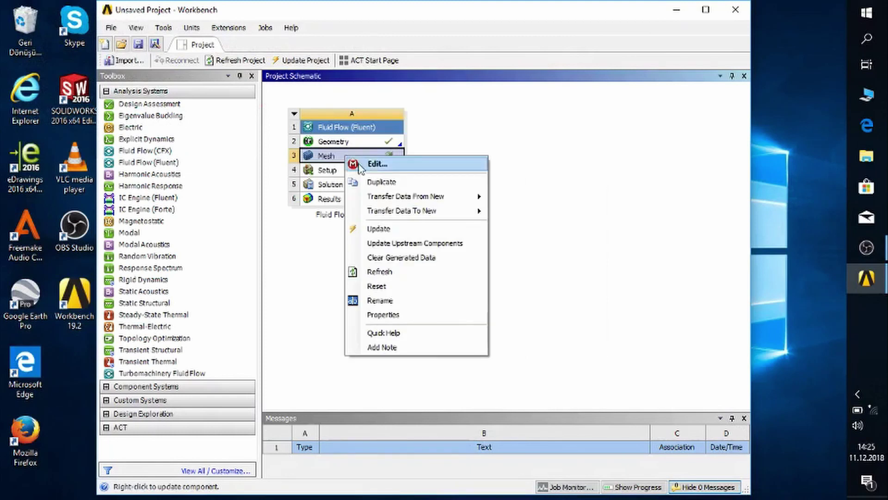
pyautogui.click(375, 165)
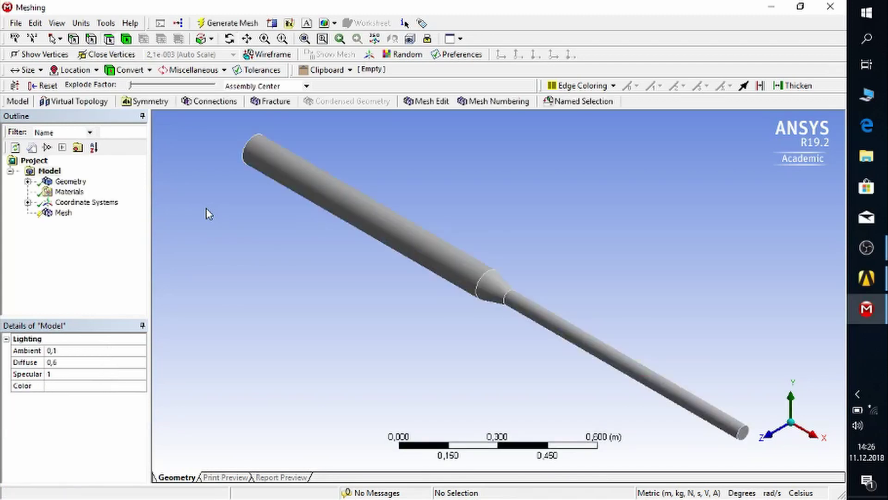
# Step: Generate the mesh on the solid body with the default settings and display it
pyautogui.click(29, 182)
pyautogui.click(79, 191)
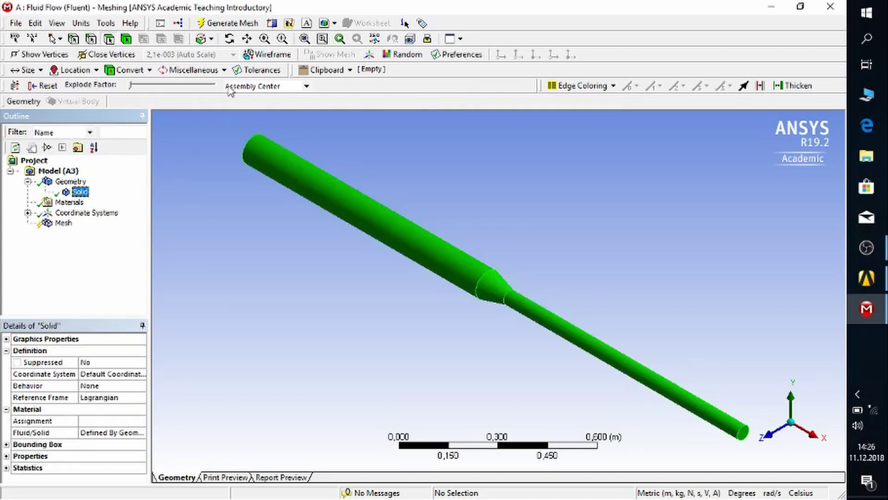
pyautogui.click(216, 26)
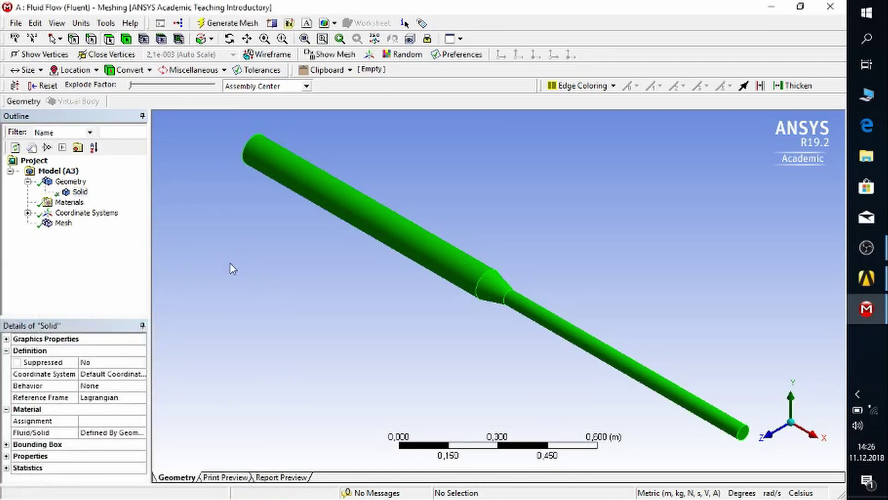
pyautogui.click(63, 223)
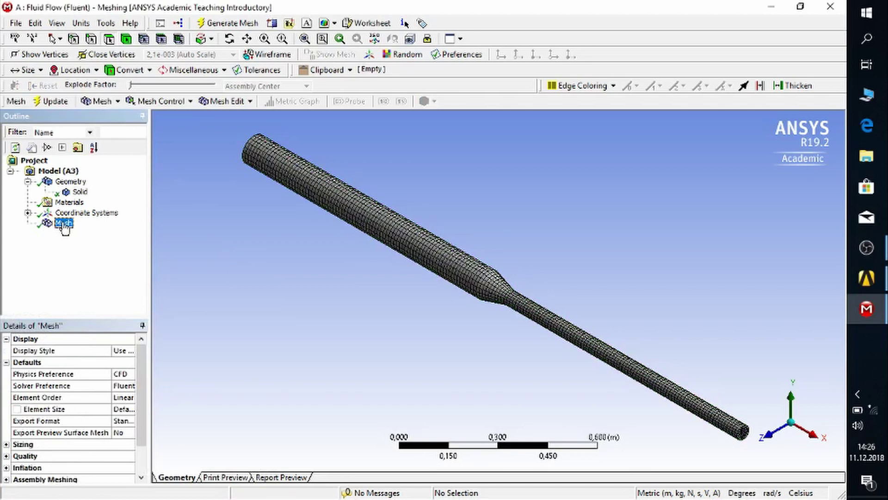
# Step: Create a named selection "wall" from the pipe's three outer faces: both cylinders and the conical transition
pyautogui.click(535, 311)
pyautogui.keyDown('ctrl'); pyautogui.click(488, 300); pyautogui.keyUp('ctrl')
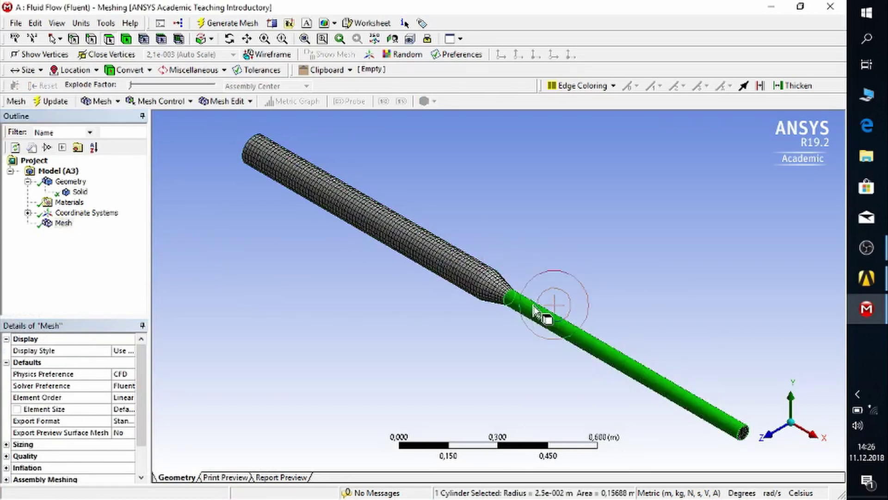
pyautogui.keyDown('ctrl'); pyautogui.click(473, 283); pyautogui.keyUp('ctrl')
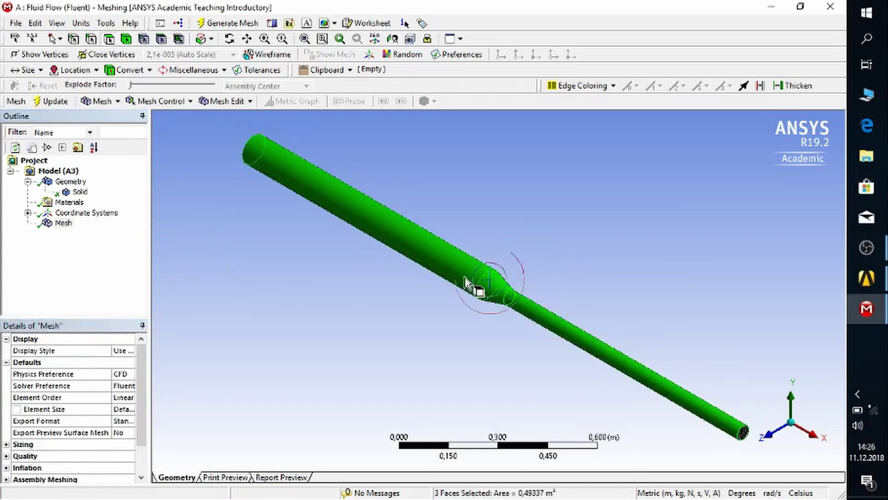
pyautogui.rightClick(346, 206)
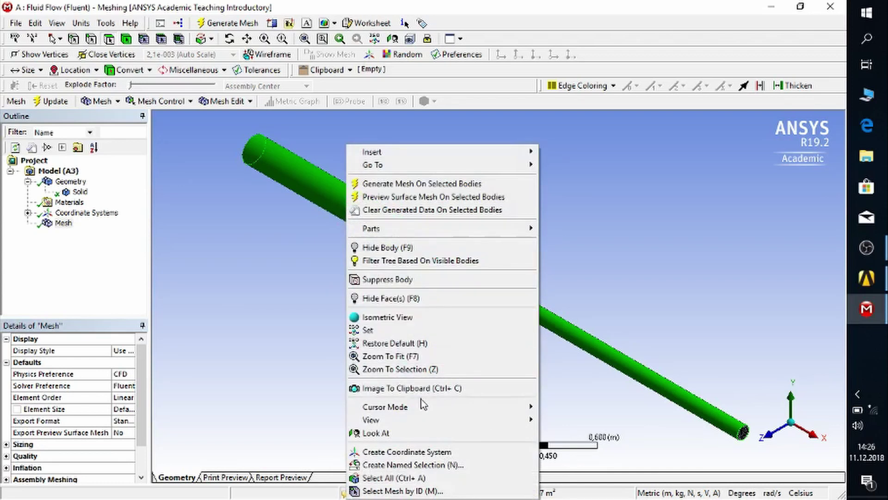
pyautogui.click(414, 465)
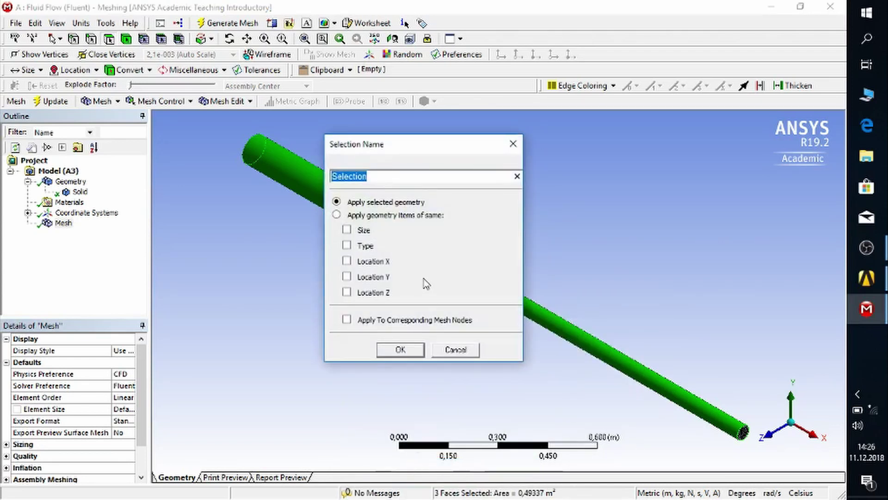
pyautogui.write('wall')
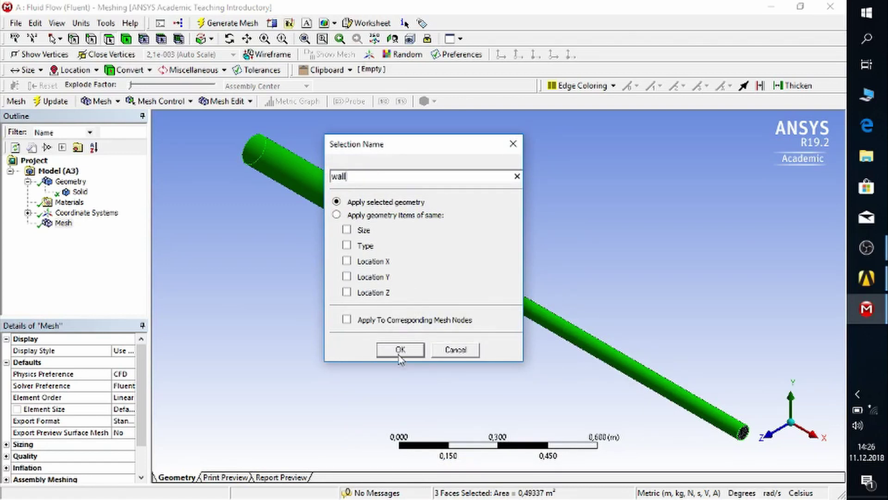
pyautogui.click(399, 351)
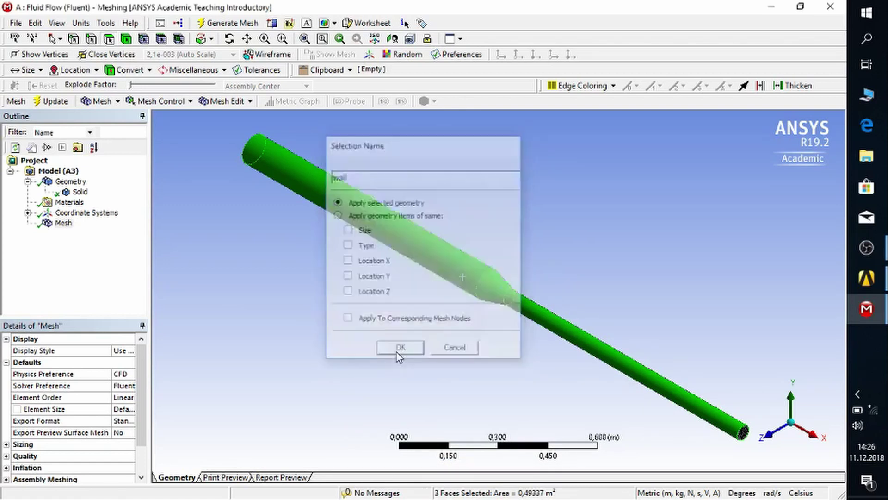
# Step: Create a named selection "outlet" from the circular end face of the narrow pipe section
pyautogui.moveTo(597, 344); pyautogui.dragTo(567, 338, button='middle')
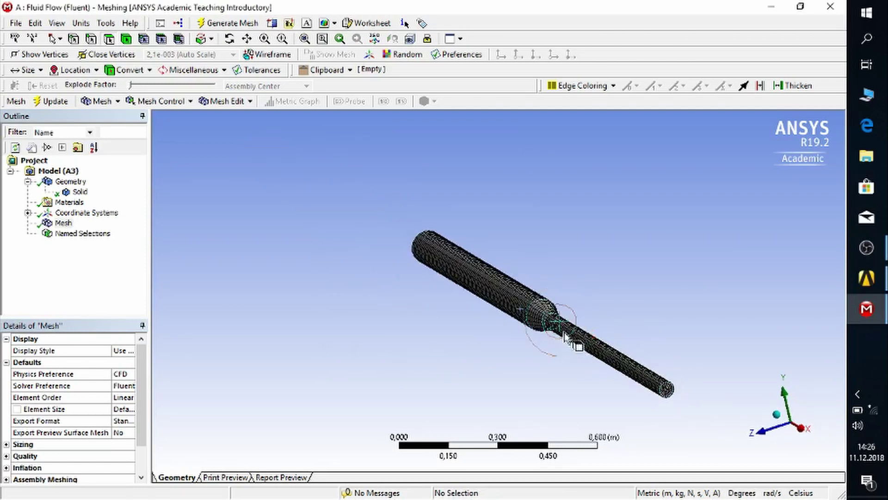
pyautogui.click(667, 389)
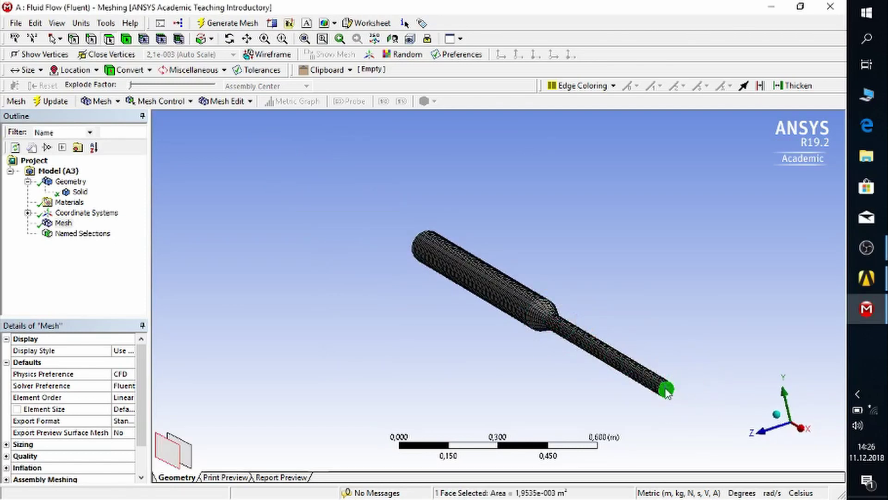
pyautogui.rightClick(666, 391)
pyautogui.click(682, 356)
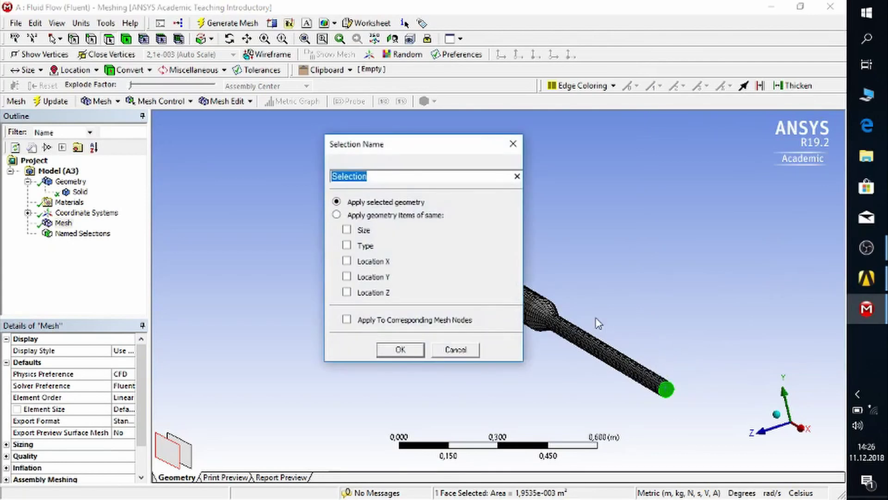
pyautogui.write('outlet')
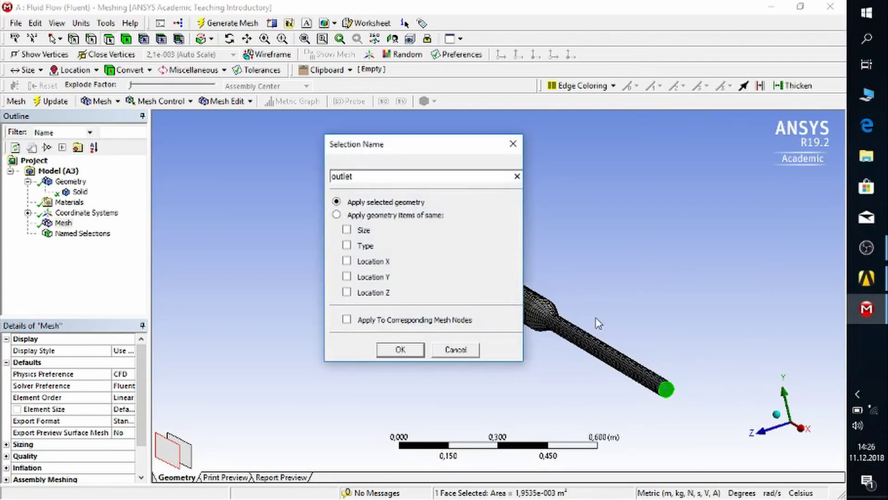
pyautogui.press('Return')
# Step: Create a named selection "inlet" from the circular end face of the wide pipe section
pyautogui.moveTo(558, 305); pyautogui.dragTo(733, 324, button='middle')
pyautogui.click(327, 240)
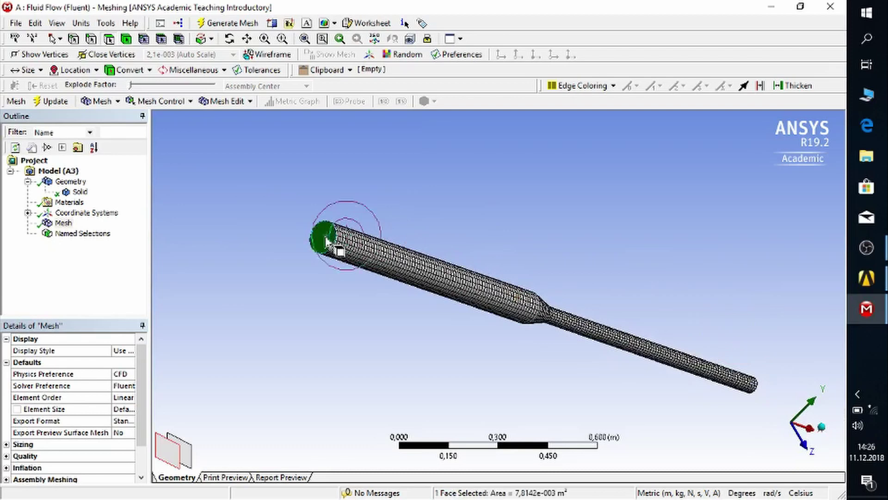
pyautogui.rightClick(328, 241)
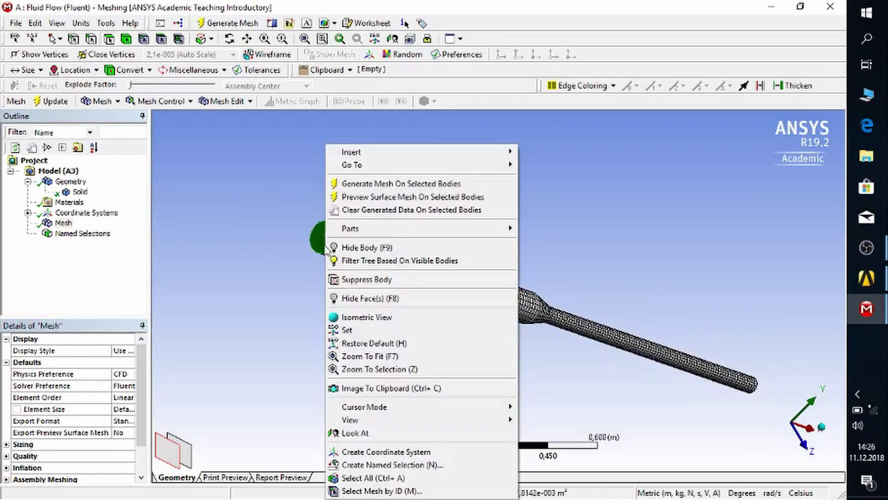
pyautogui.click(353, 464)
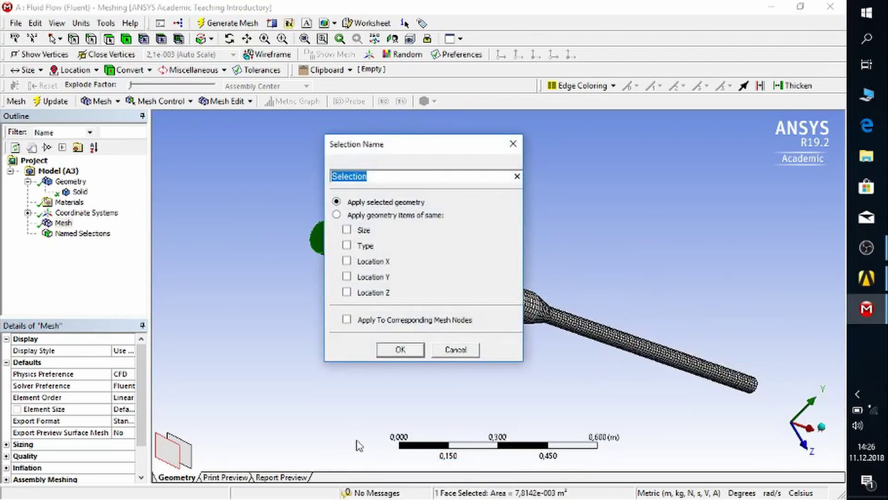
pyautogui.write('inlet')
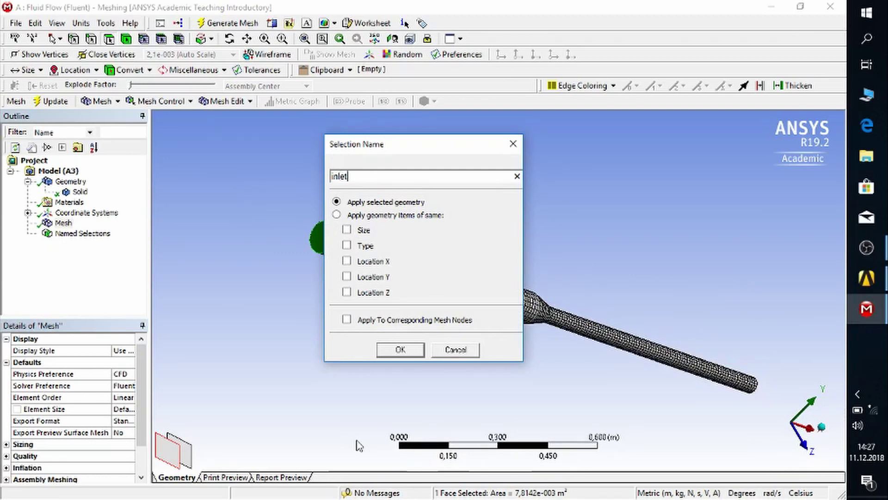
pyautogui.press('Return')
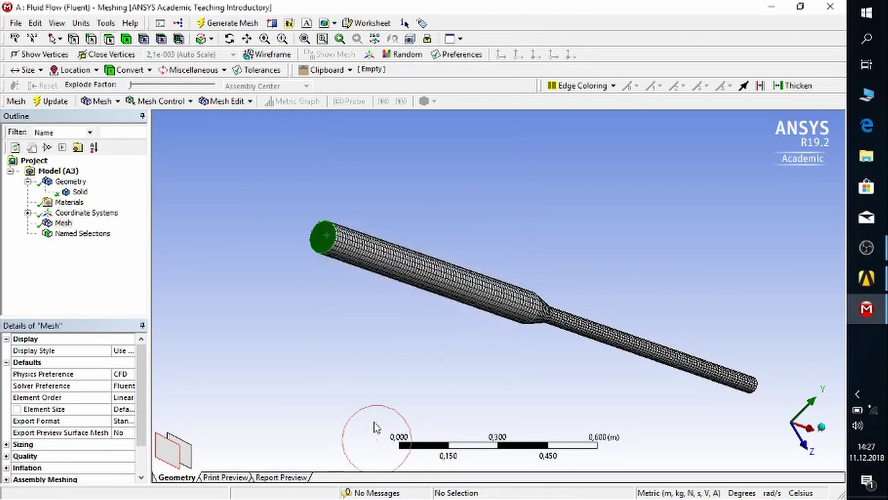
# Step: Examine the mesh statistics for the number of nodes and elements
pyautogui.moveTo(415, 335); pyautogui.dragTo(251, 360, button='middle')
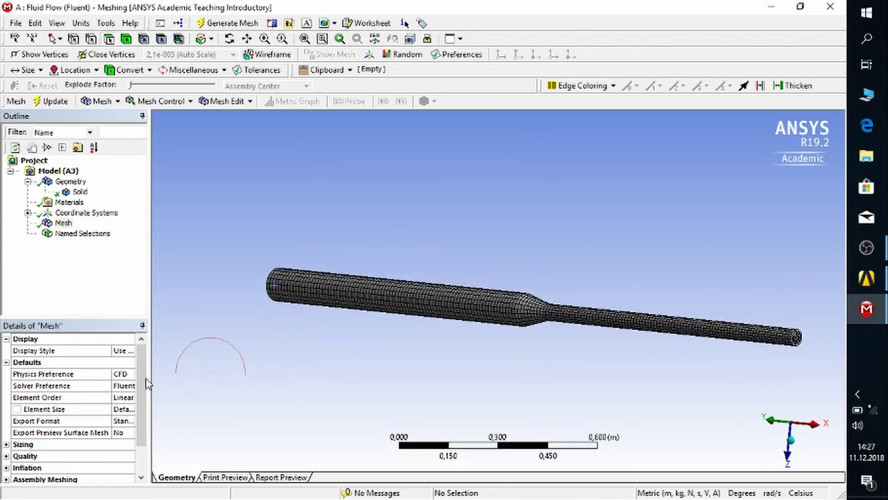
pyautogui.scroll(-1, 138, 377)
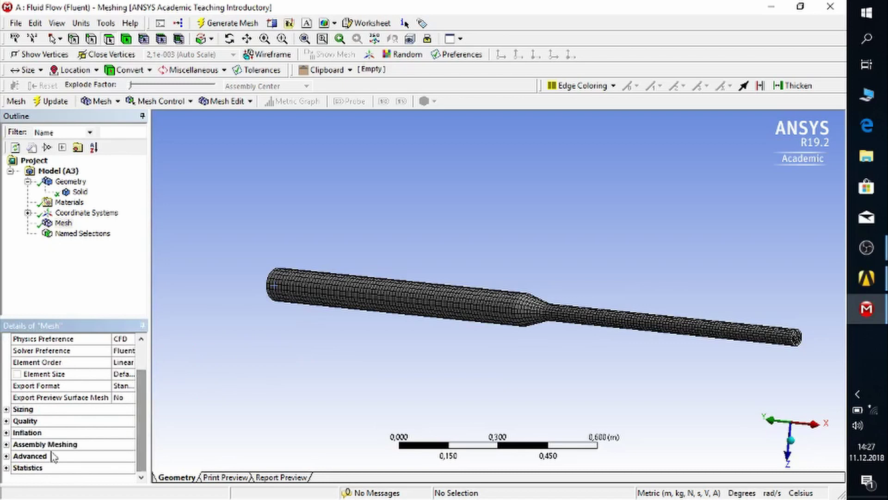
pyautogui.click(23, 469)
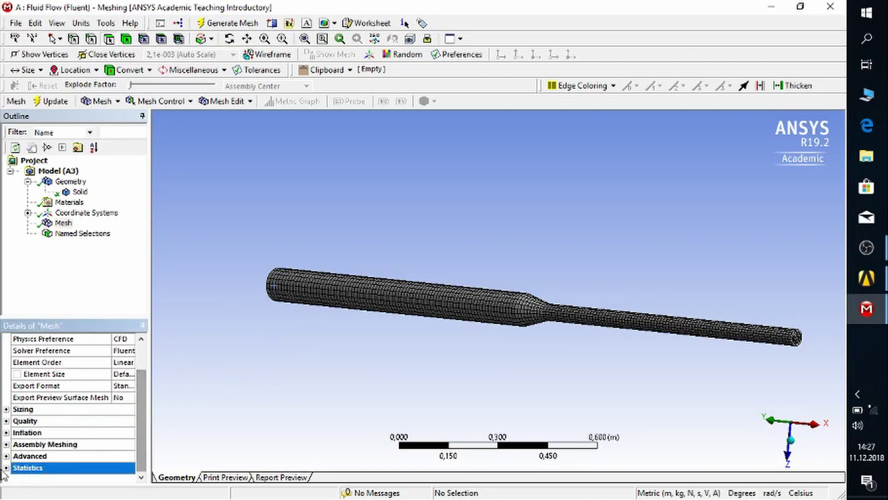
pyautogui.click(6, 468)
pyautogui.scroll(-1, 141, 456)
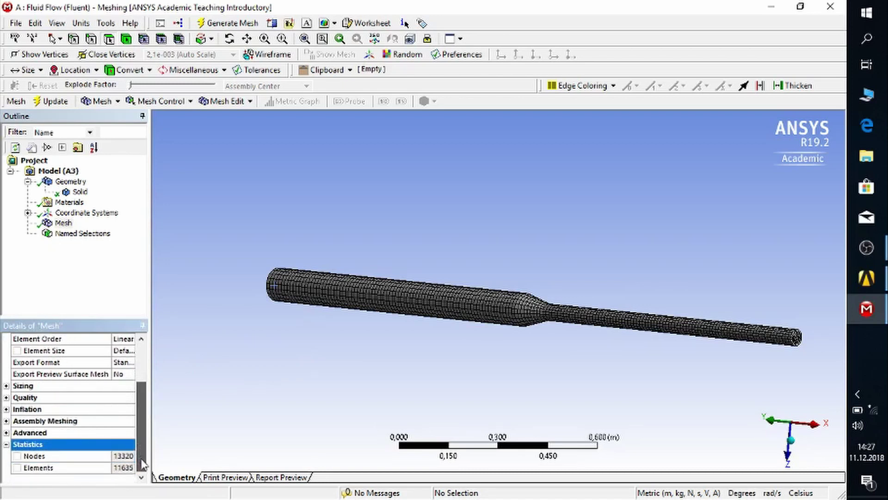
pyautogui.press('Down')
pyautogui.press('Down')
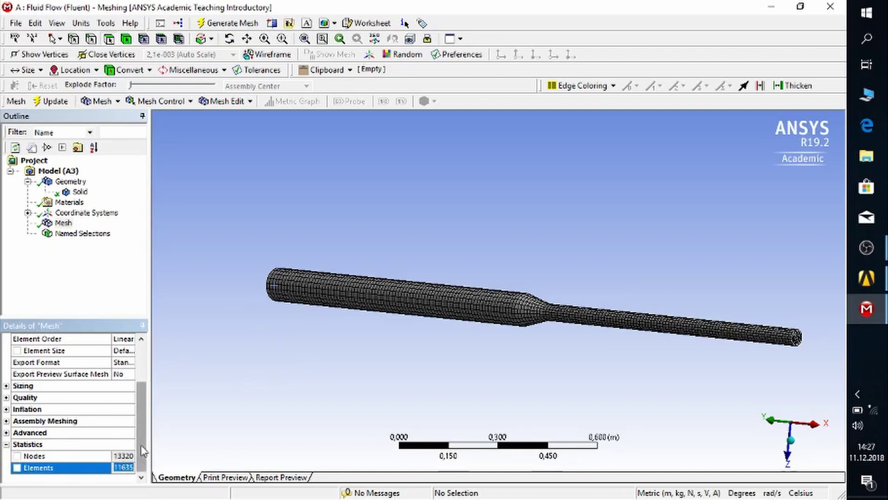
pyautogui.scroll(2, 140, 447)
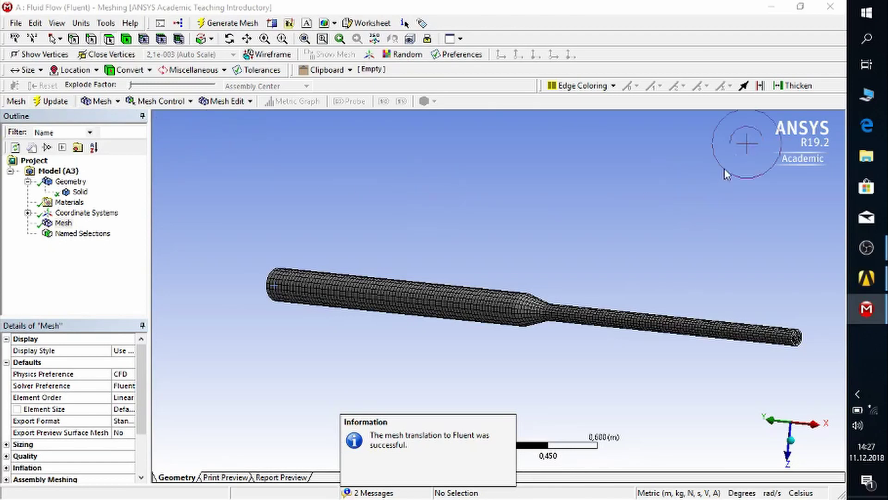
# Step: Switch to Workbench, close Meshing and update the Mesh cell of the Fluid Flow (Fluent) system
pyautogui.click(869, 279)
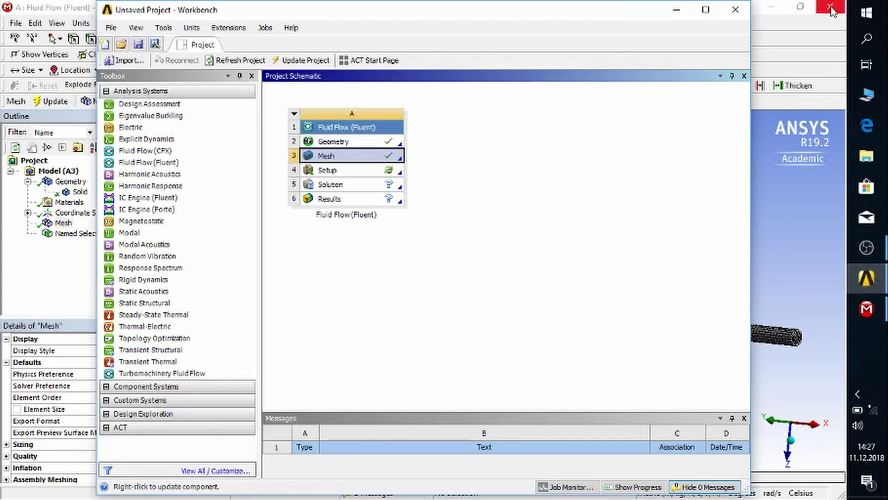
pyautogui.click(769, 65)
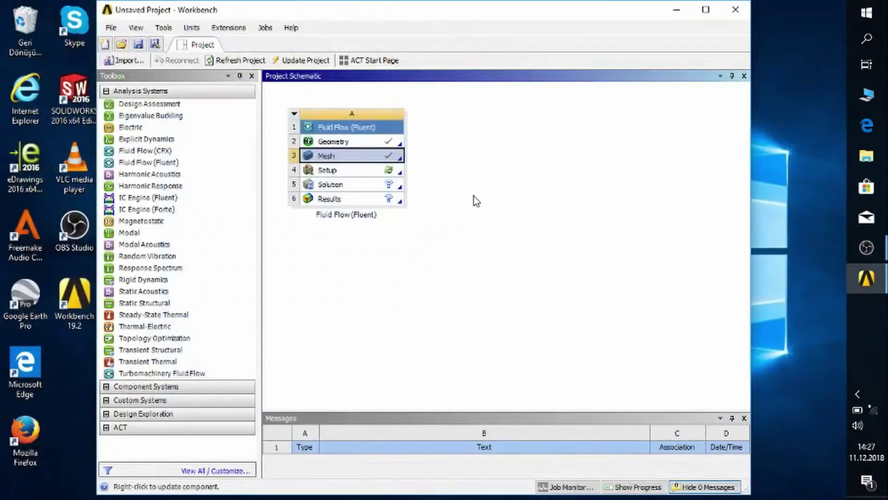
pyautogui.rightClick(353, 161)
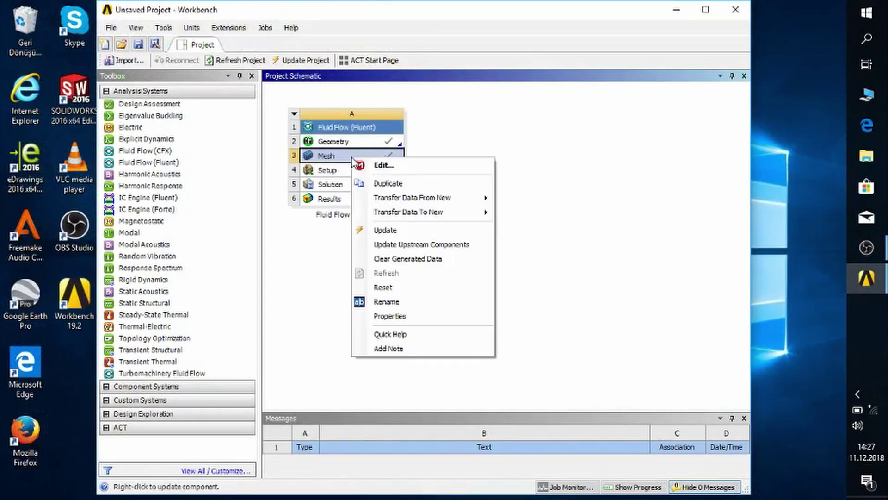
pyautogui.click(397, 233)
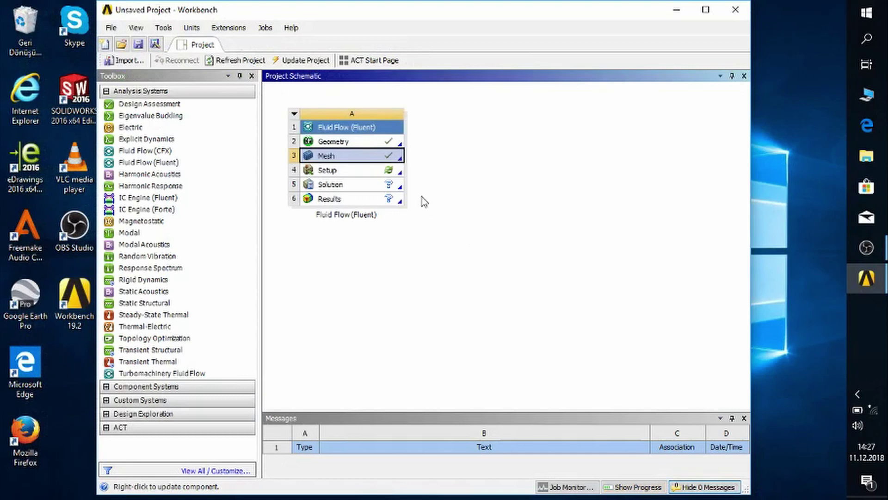
# Step: Open the Setup cell for editing and launch Fluent in 3D with Serial processing and the default display options
pyautogui.rightClick(357, 171)
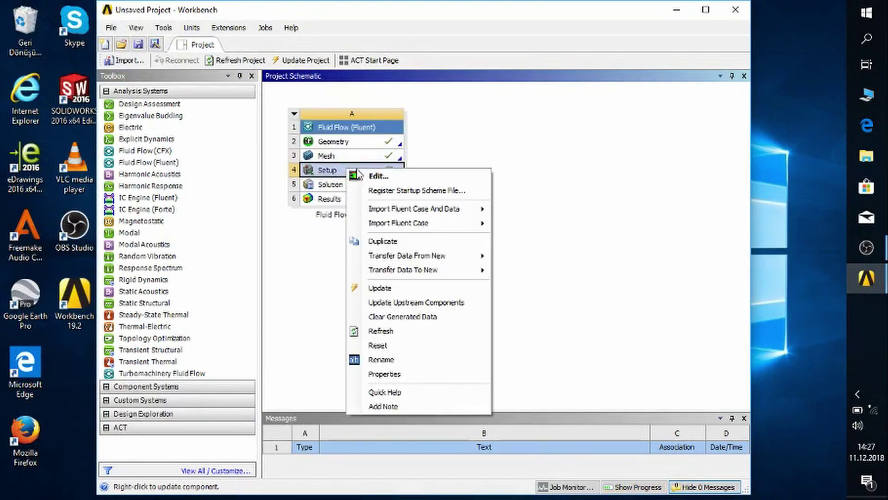
pyautogui.click(359, 175)
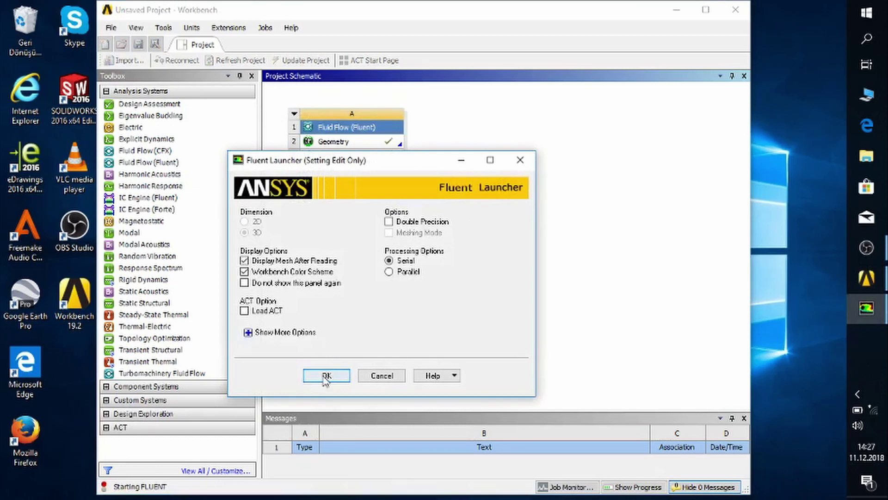
pyautogui.click(327, 376)
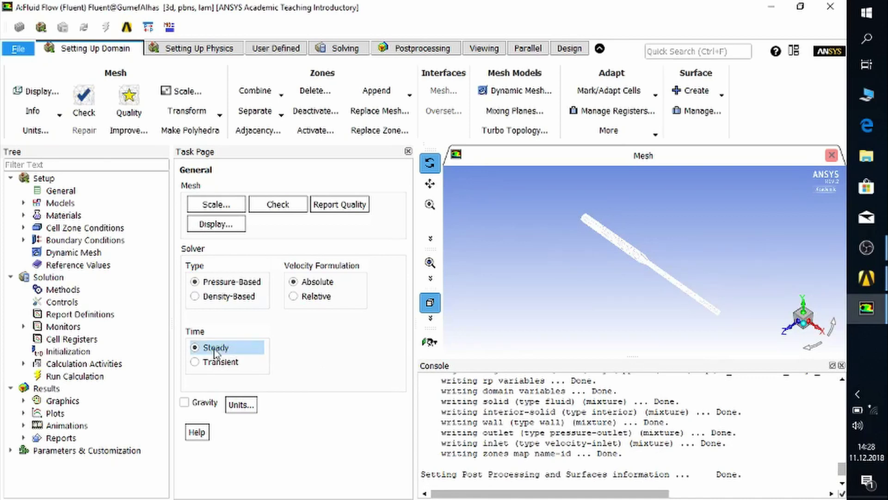
# Step: Run a mesh check and review its report in the console
pyautogui.click(278, 204)
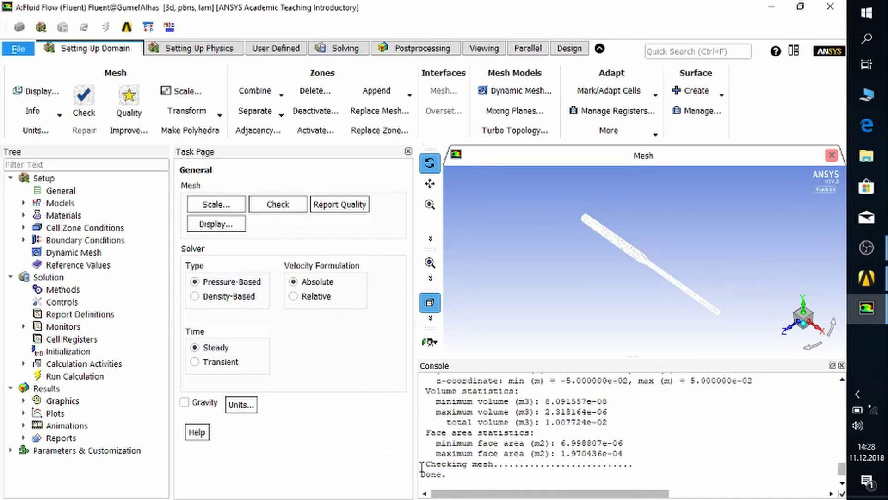
pyautogui.moveTo(451, 478); pyautogui.dragTo(409, 481)
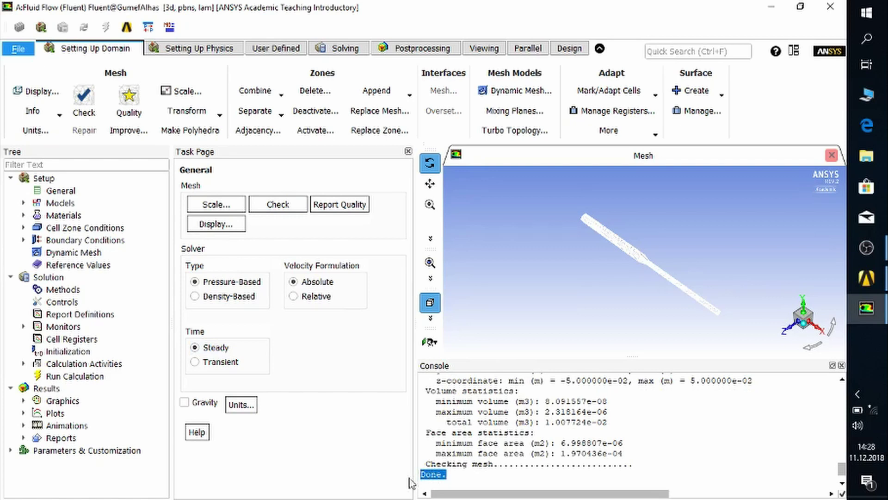
pyautogui.click(455, 476)
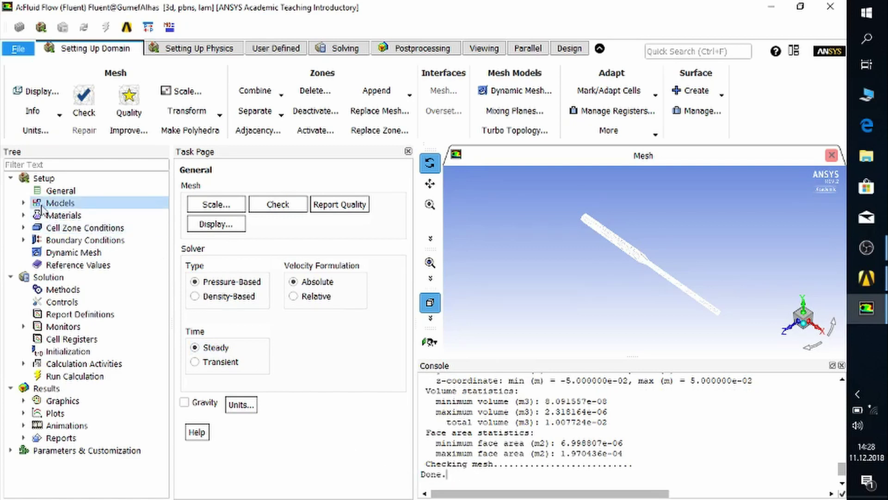
# Step: Set the Viscous model to Inviscid and collapse the list of models
pyautogui.click(23, 203)
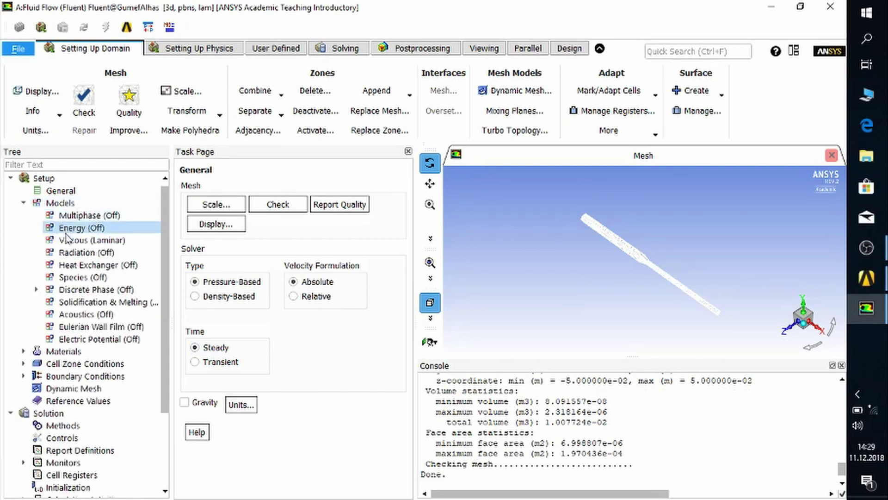
pyautogui.click(68, 242)
pyautogui.rightClick(68, 242)
pyautogui.click(88, 252)
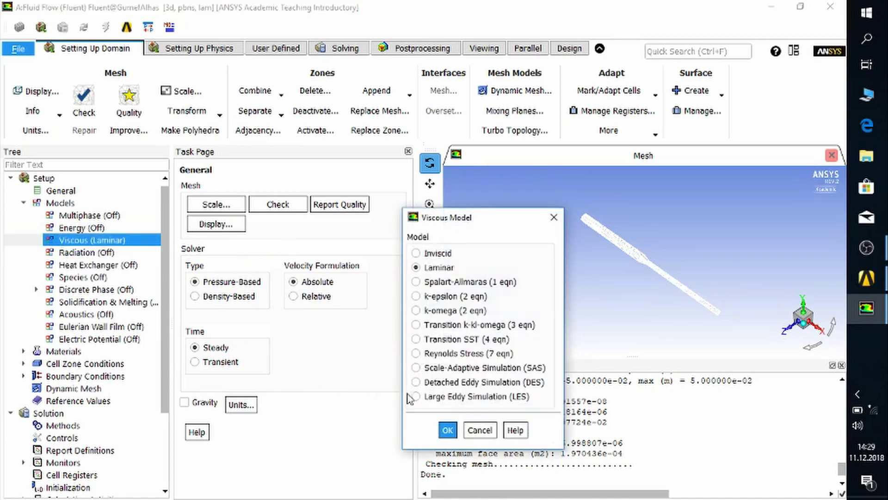
pyautogui.click(436, 254)
pyautogui.click(441, 430)
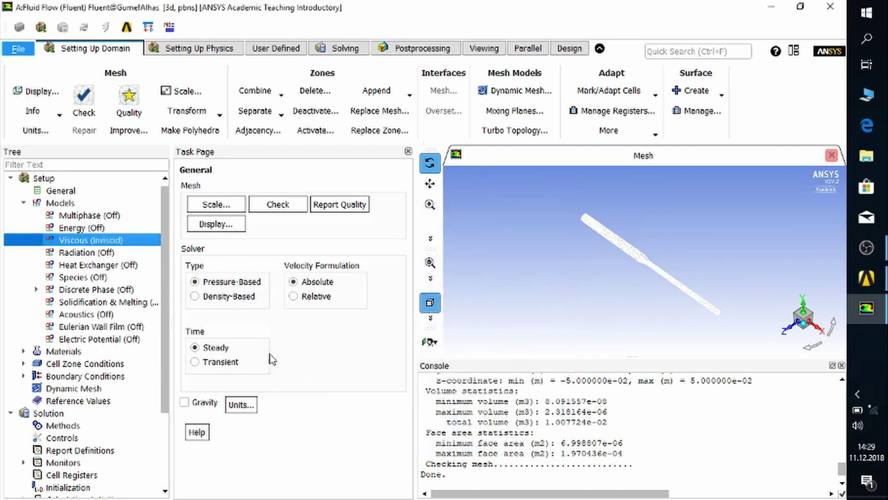
pyautogui.click(24, 203)
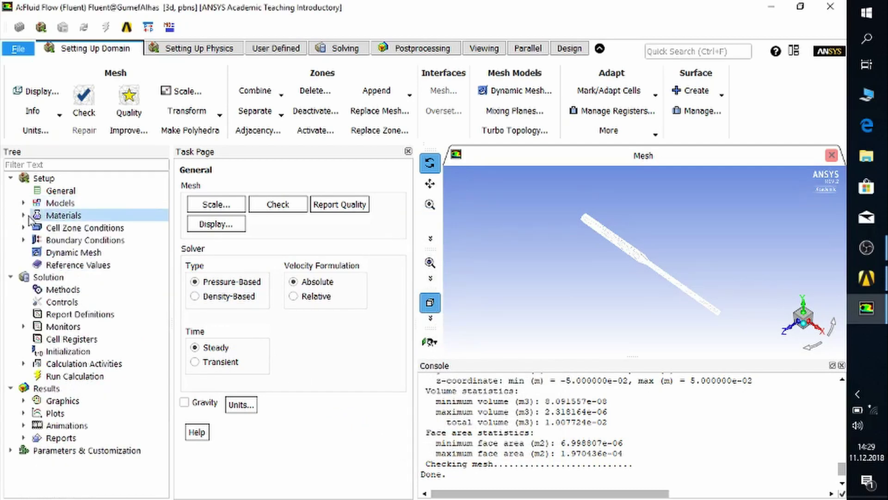
# Step: Expand the Materials branch and open the Materials panel for a new fluid material
pyautogui.click(24, 216)
pyautogui.click(37, 228)
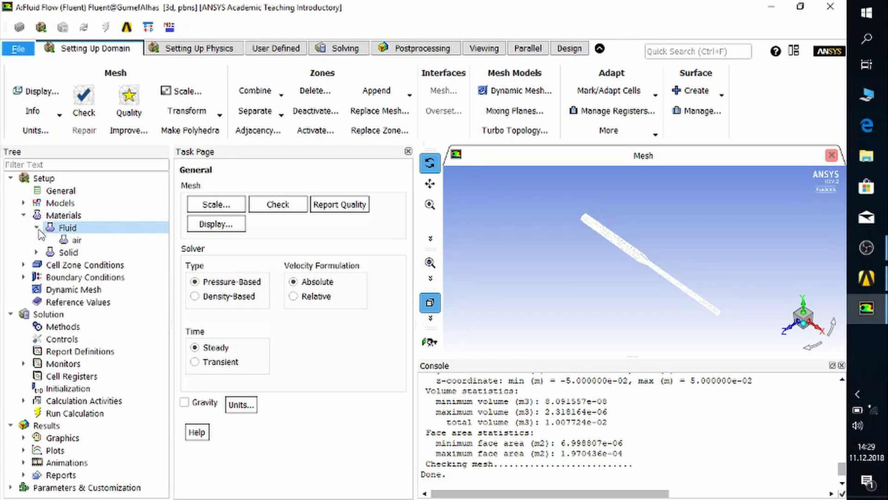
pyautogui.click(76, 240)
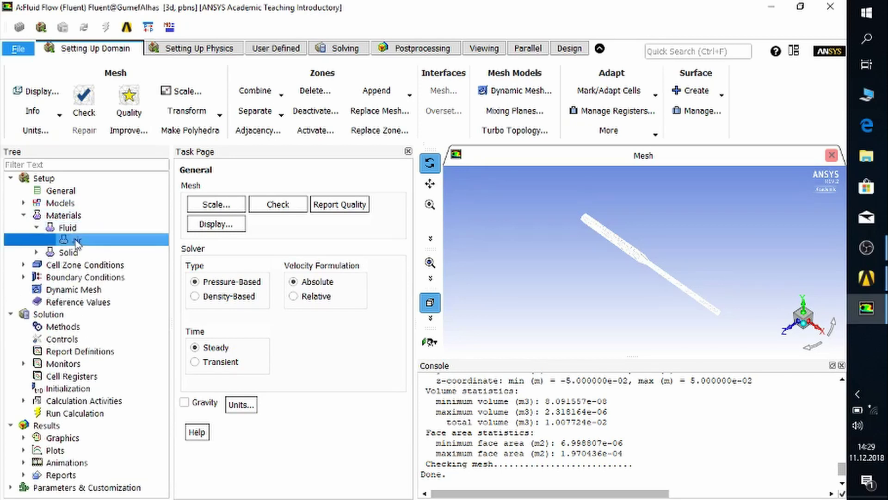
pyautogui.rightClick(70, 228)
pyautogui.click(89, 239)
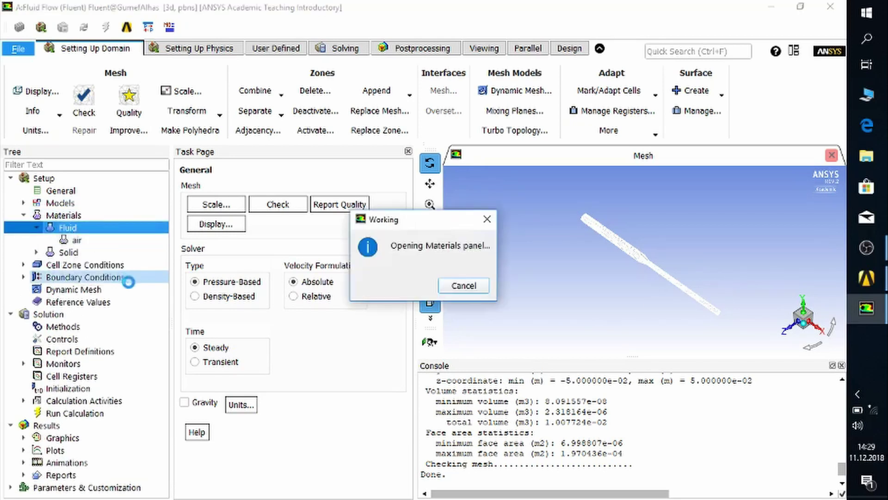
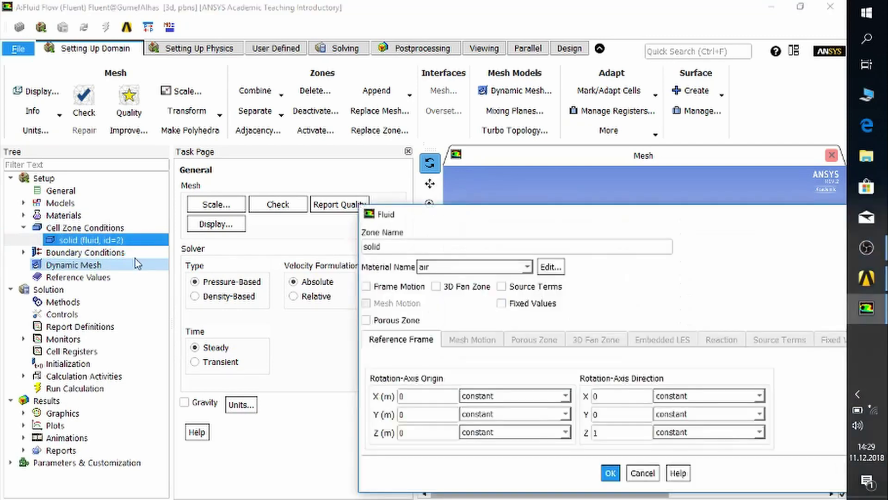
# Step: Assign water-liquid as the material of the solid cell zone and set its rotation-axis direction Z to 0
pyautogui.moveTo(465, 165); pyautogui.dragTo(188, 156)
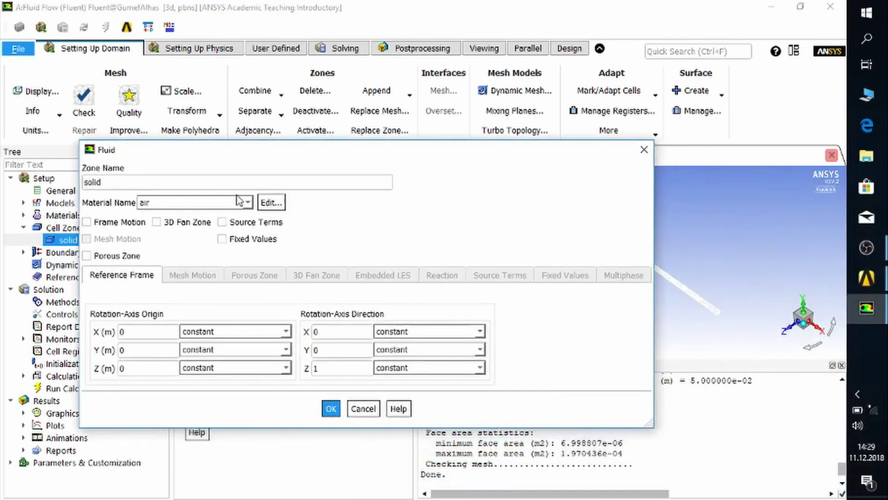
pyautogui.click(248, 203)
pyautogui.click(243, 216)
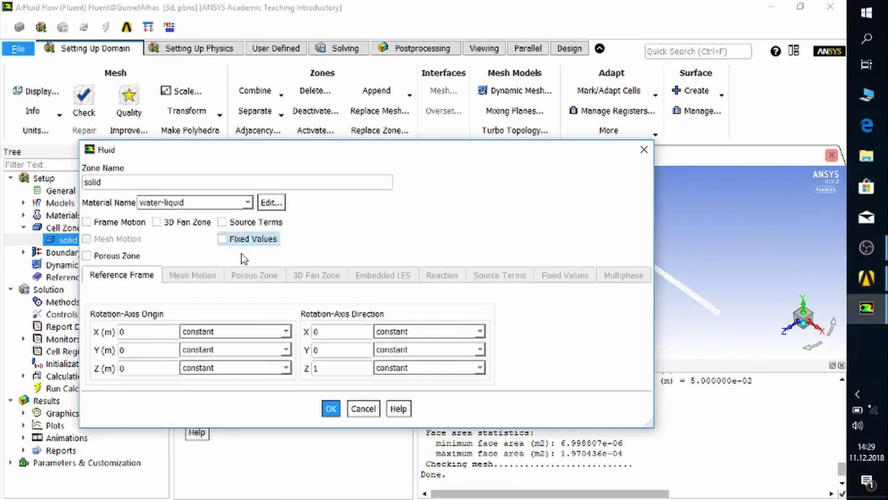
pyautogui.click(318, 367)
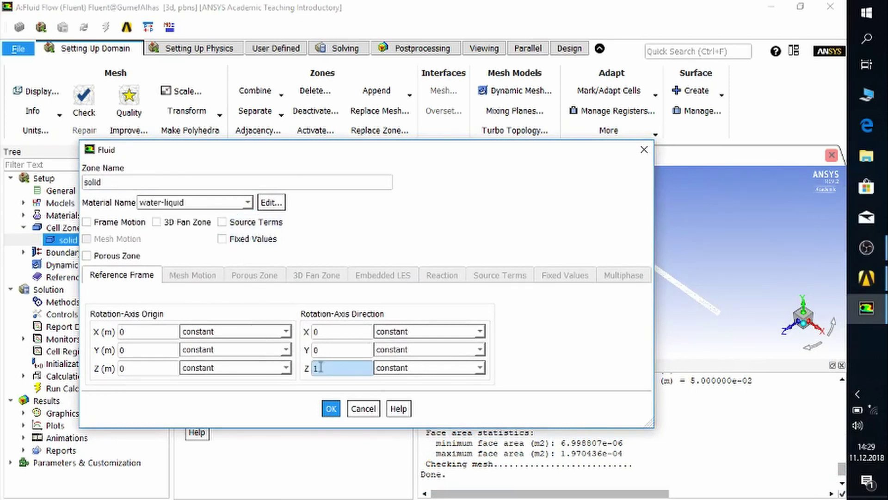
pyautogui.doubleClick(321, 367)
pyautogui.write('0')
pyautogui.click(332, 409)
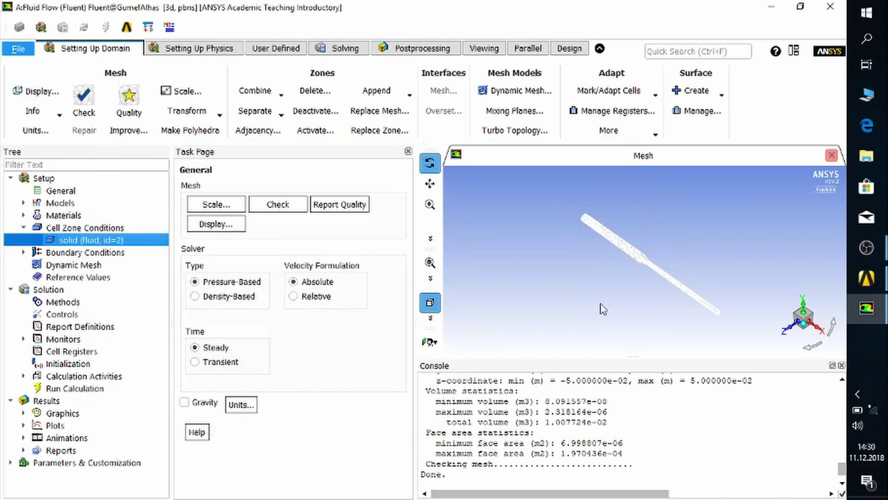
# Step: Set the inlet boundary's velocity magnitude to 0.01 m/s
pyautogui.click(24, 228)
pyautogui.click(24, 240)
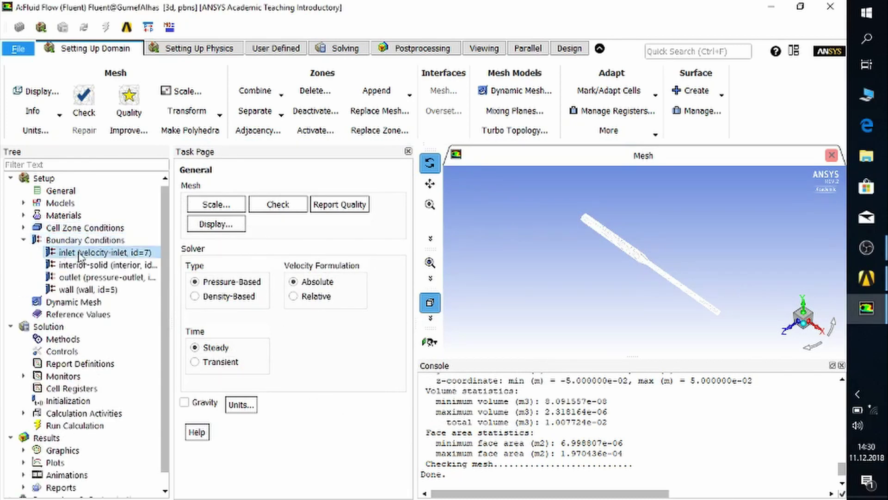
pyautogui.click(79, 255)
pyautogui.rightClick(80, 256)
pyautogui.click(103, 263)
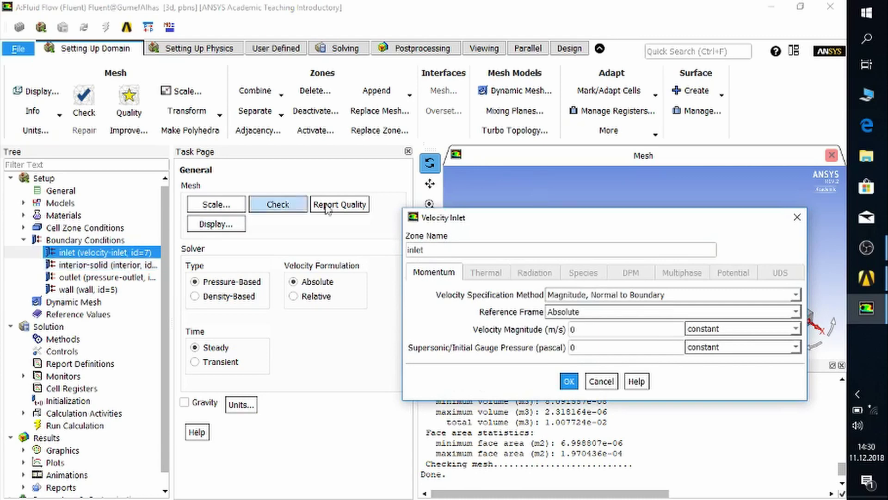
pyautogui.moveTo(554, 225); pyautogui.dragTo(399, 187)
pyautogui.click(439, 290)
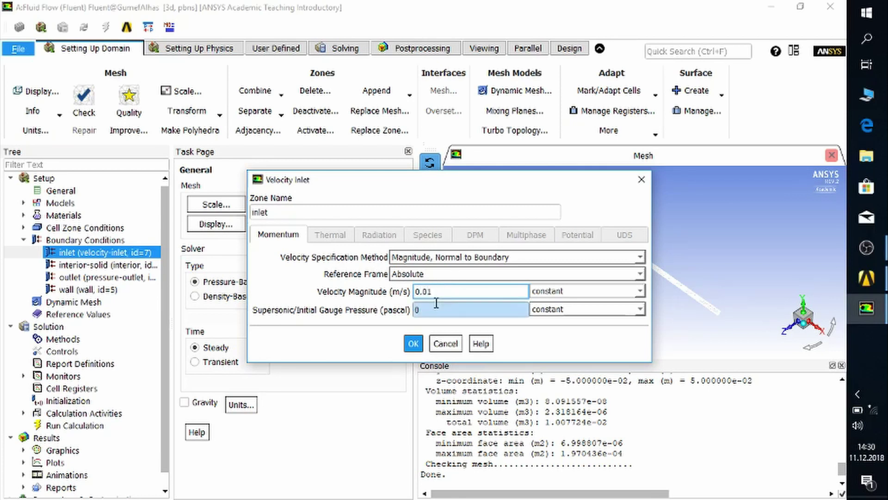
pyautogui.click(412, 345)
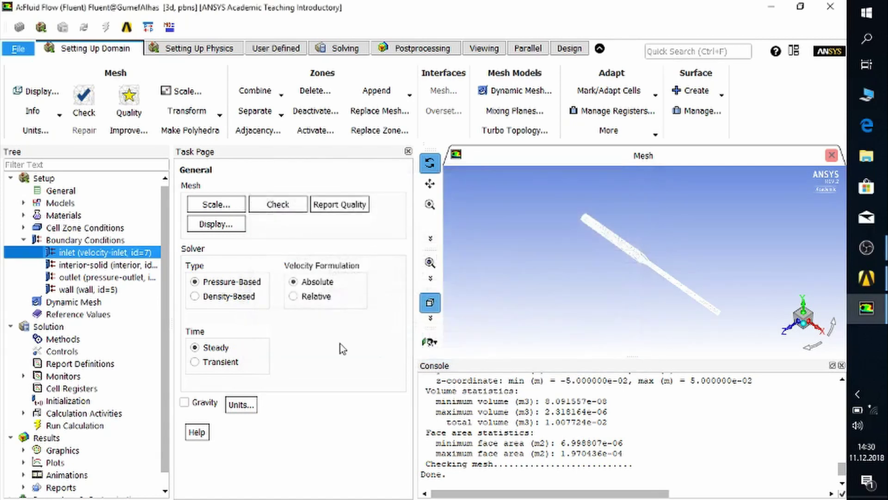
# Step: Edit the outlet boundary condition and accept a constant gauge pressure of 0 pascal
pyautogui.click(95, 277)
pyautogui.rightClick(94, 278)
pyautogui.click(107, 290)
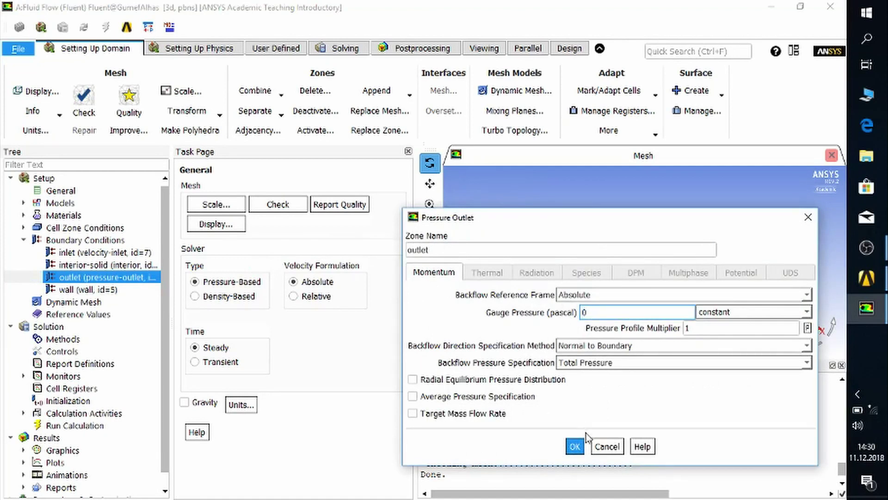
pyautogui.click(574, 447)
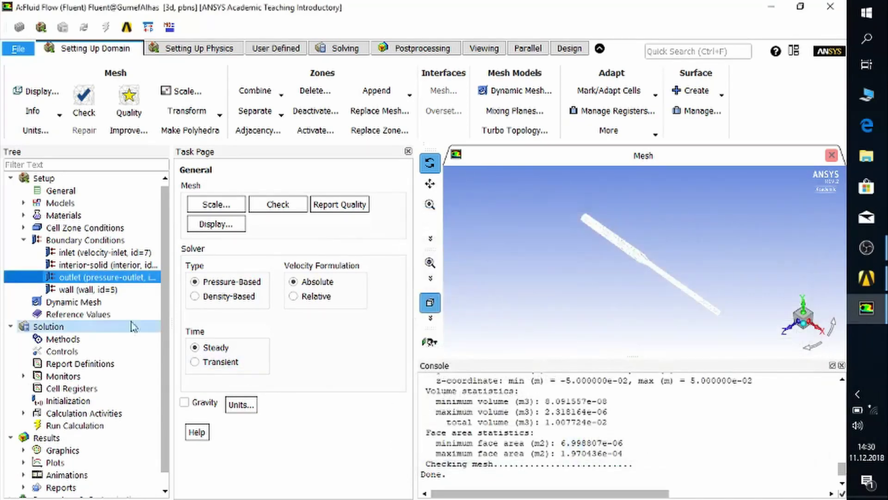
# Step: Open the wall boundary condition, accept its default settings and collapse the list of boundary conditions
pyautogui.click(69, 290)
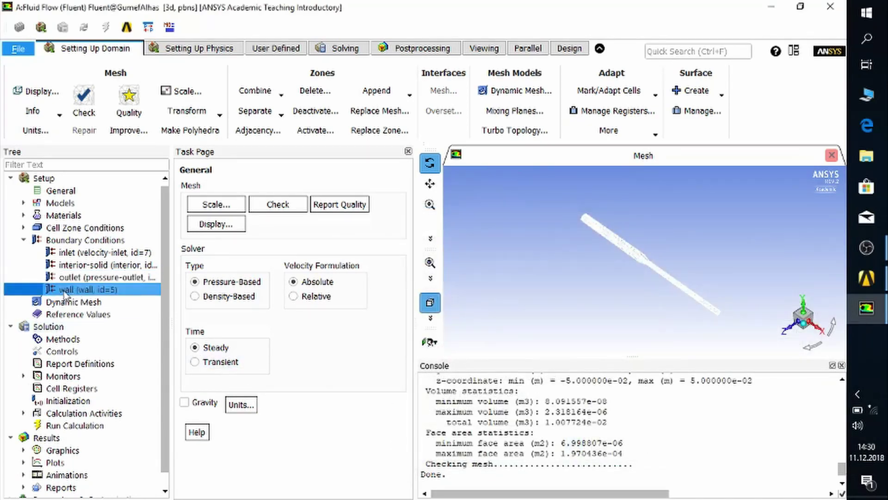
pyautogui.rightClick(66, 293)
pyautogui.click(76, 301)
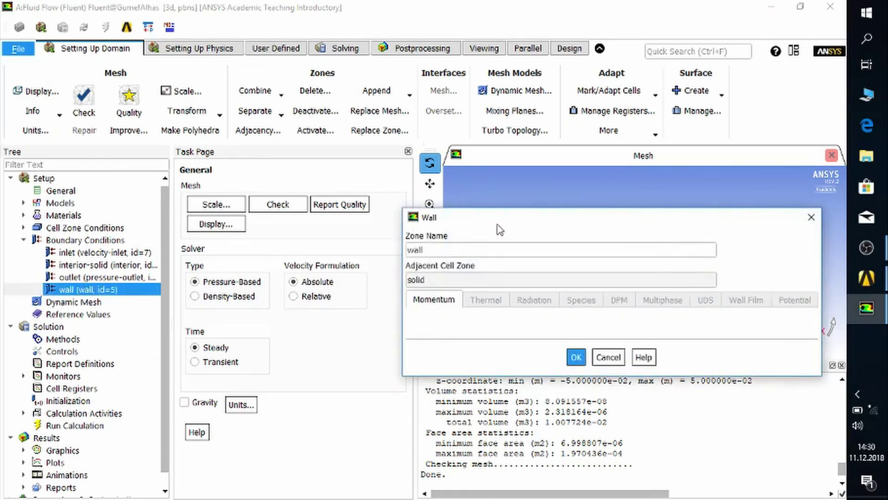
pyautogui.click(575, 357)
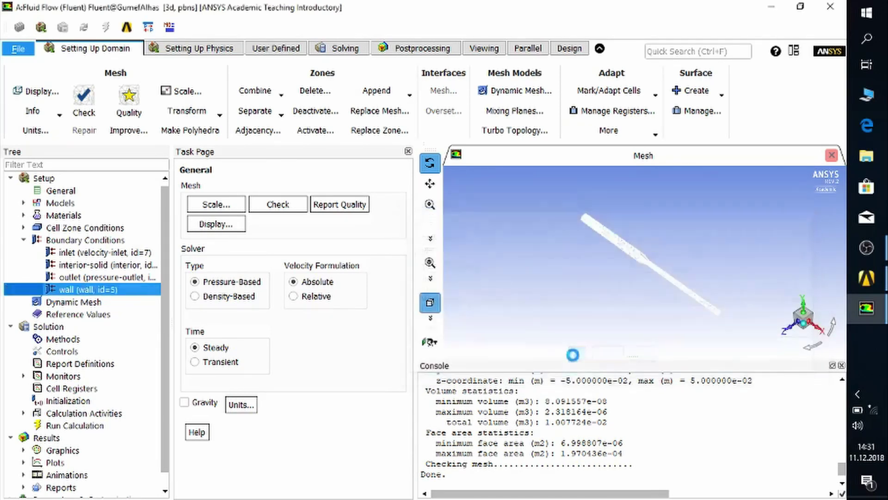
pyautogui.click(24, 239)
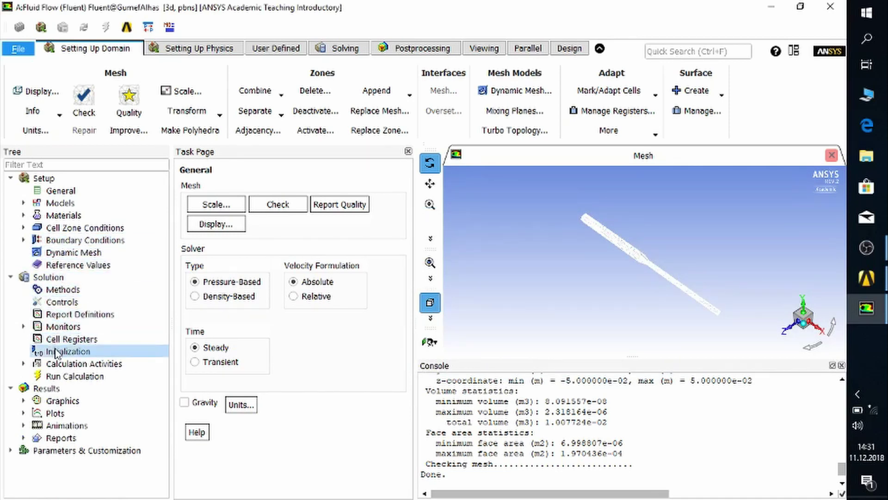
# Step: Review the solution methods and initialize the solution using Standard Initialization with gauge pressure and all velocities at 0
pyautogui.click(50, 291)
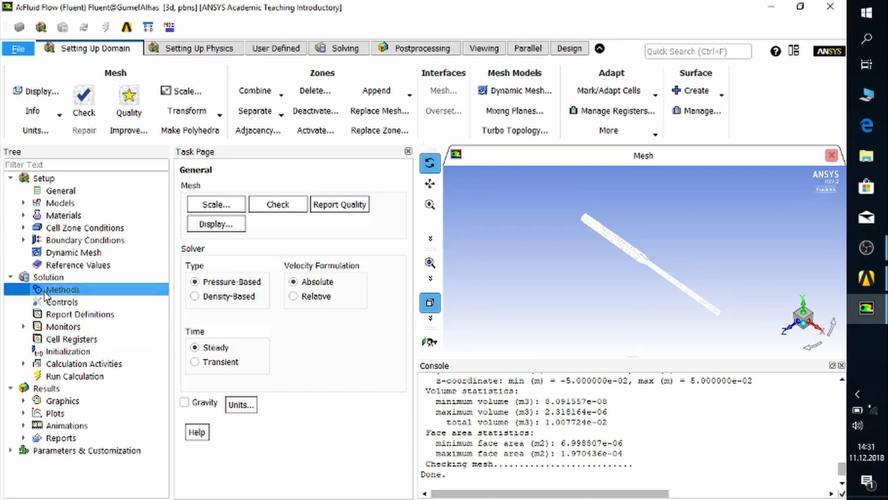
pyautogui.scroll(-2, 277, 296)
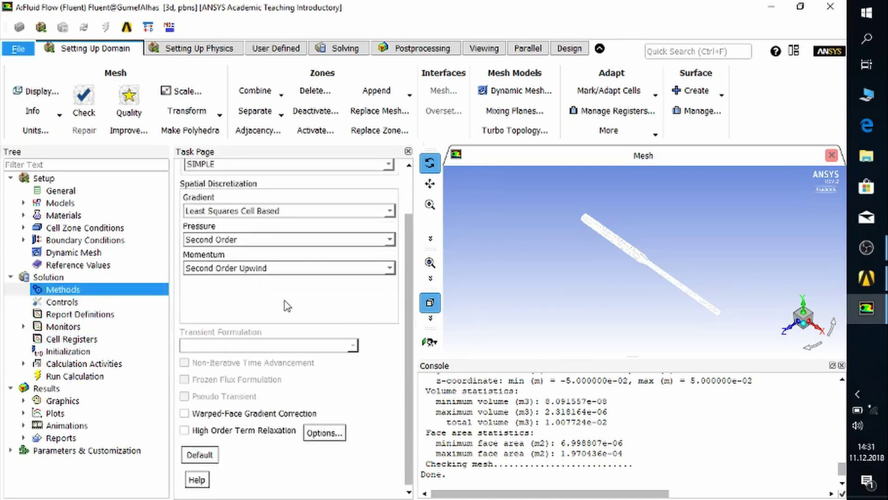
pyautogui.scroll(2, 288, 314)
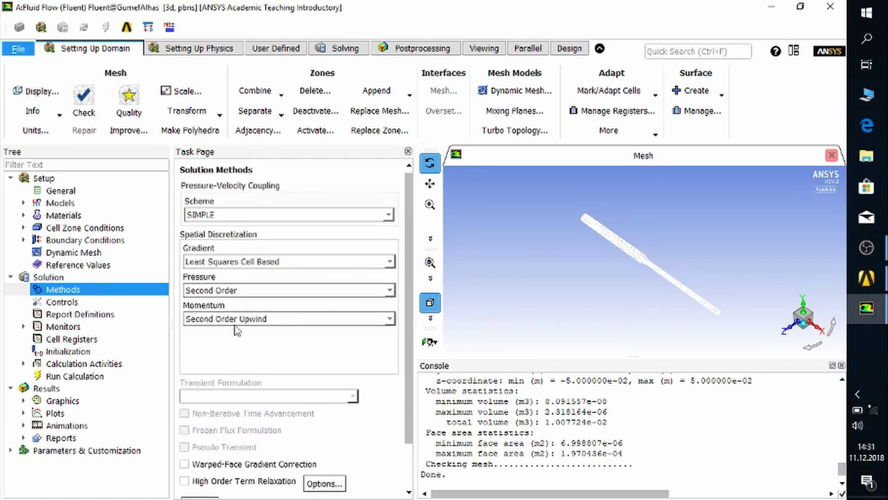
pyautogui.click(61, 354)
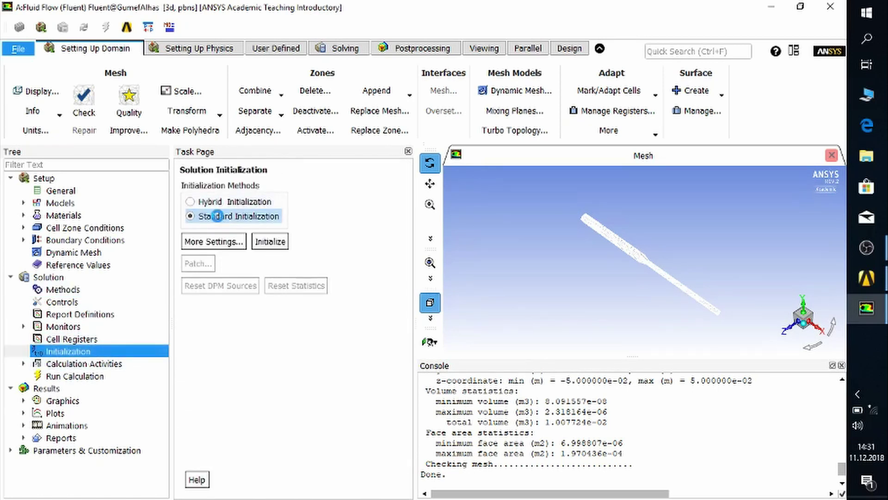
pyautogui.click(222, 216)
pyautogui.scroll(-2, 272, 283)
pyautogui.click(233, 268)
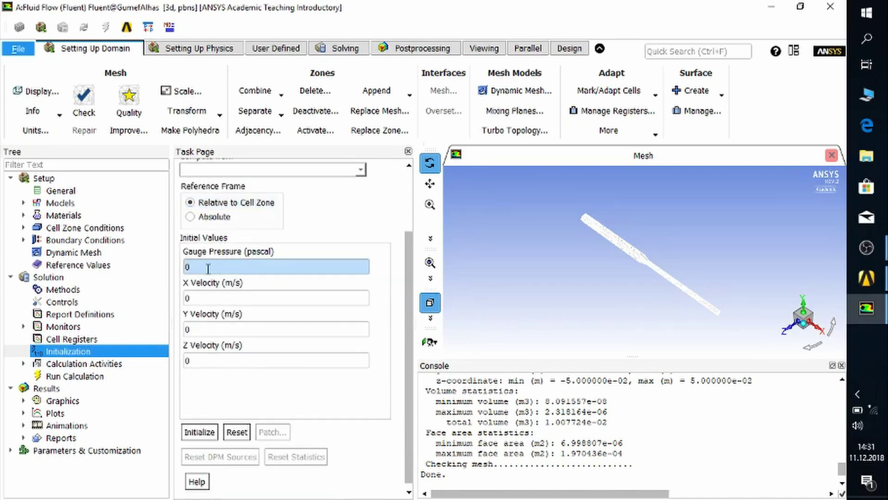
pyautogui.click(199, 433)
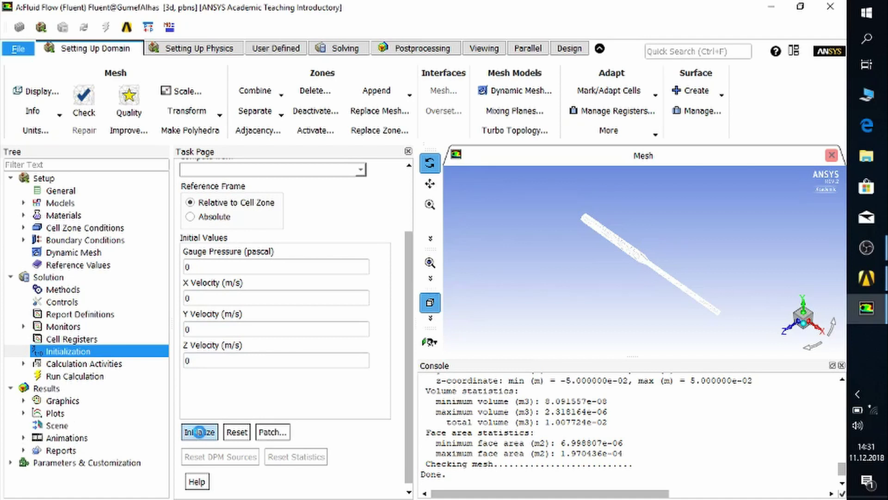
# Step: Set the number of iterations to 1000000 and try to run the calculation
pyautogui.click(79, 375)
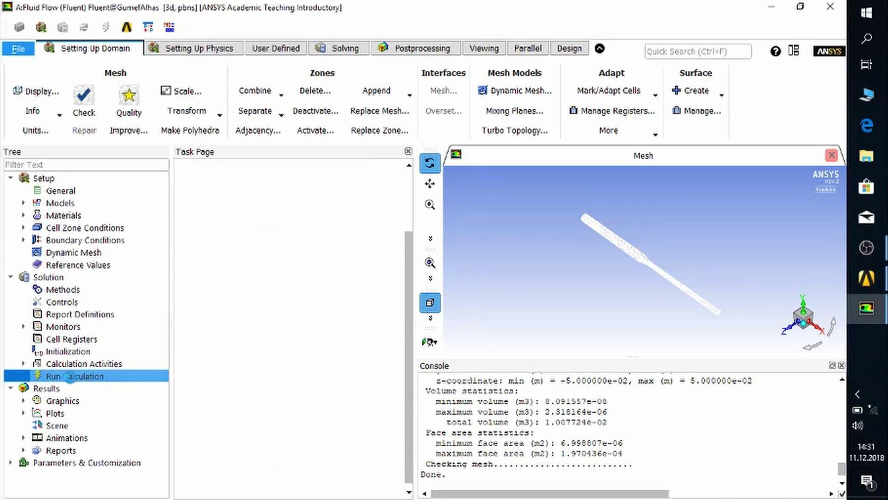
pyautogui.doubleClick(200, 330)
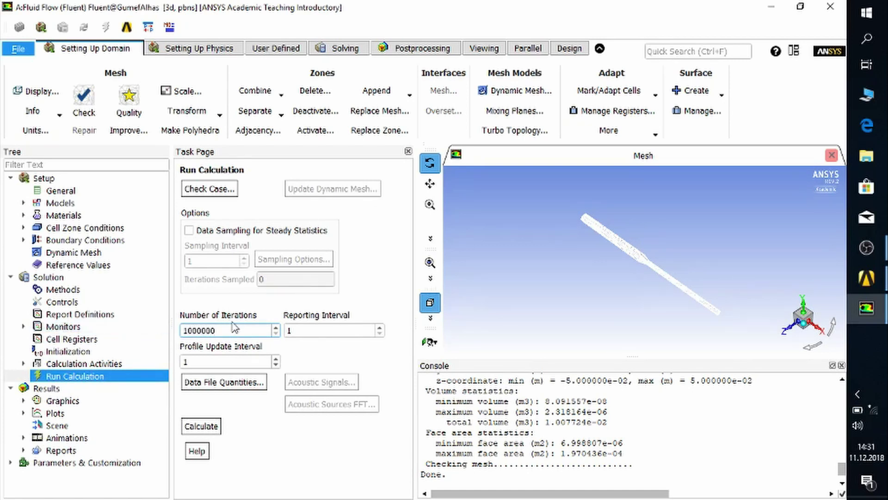
pyautogui.click(207, 427)
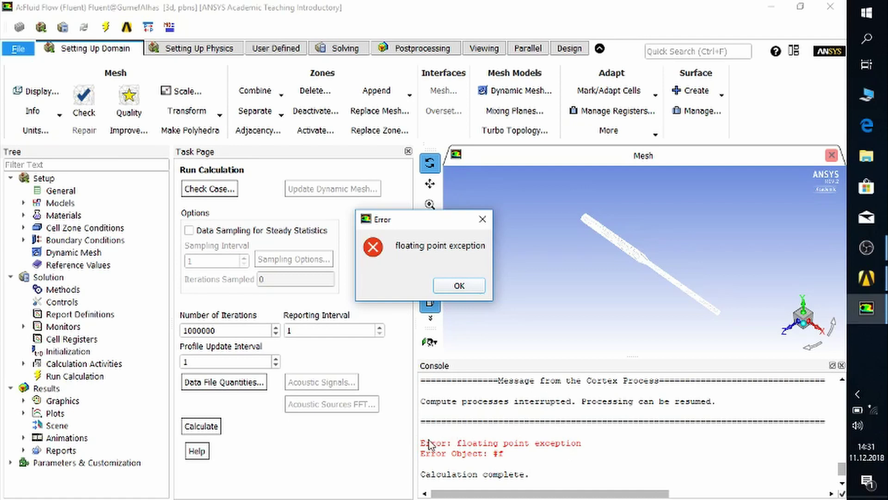
pyautogui.click(465, 287)
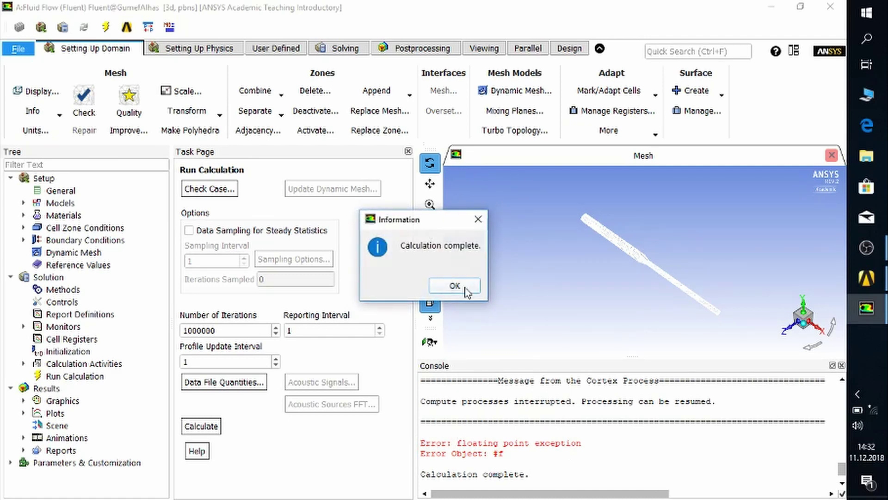
pyautogui.click(451, 285)
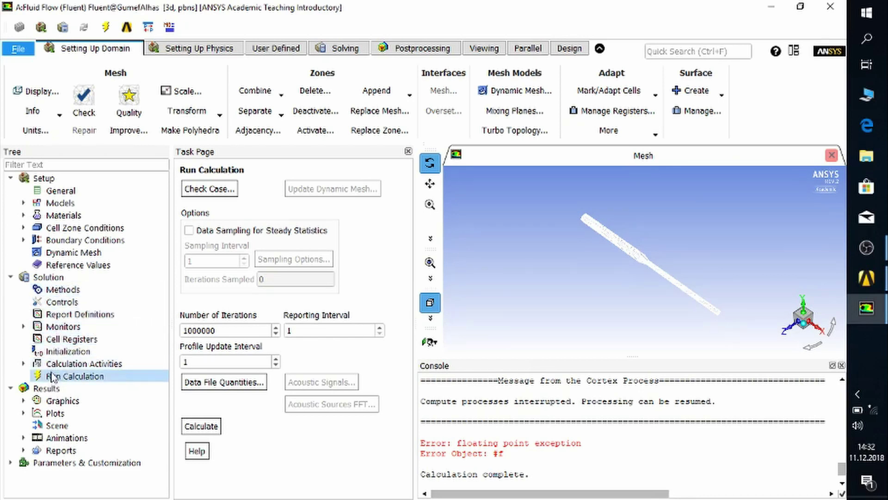
# Step: Set the initial X velocity to 0.01 m/s and reinitialize the solution, discarding the current data
pyautogui.click(55, 353)
pyautogui.click(205, 298)
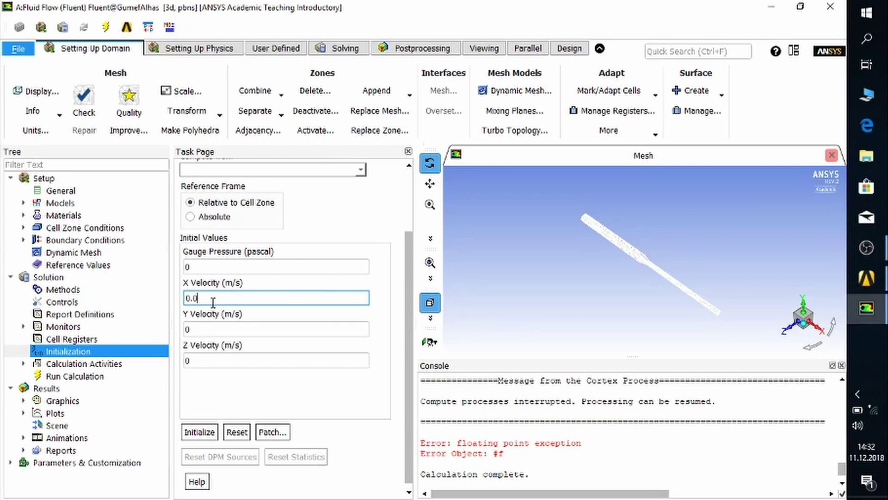
pyautogui.press('Return')
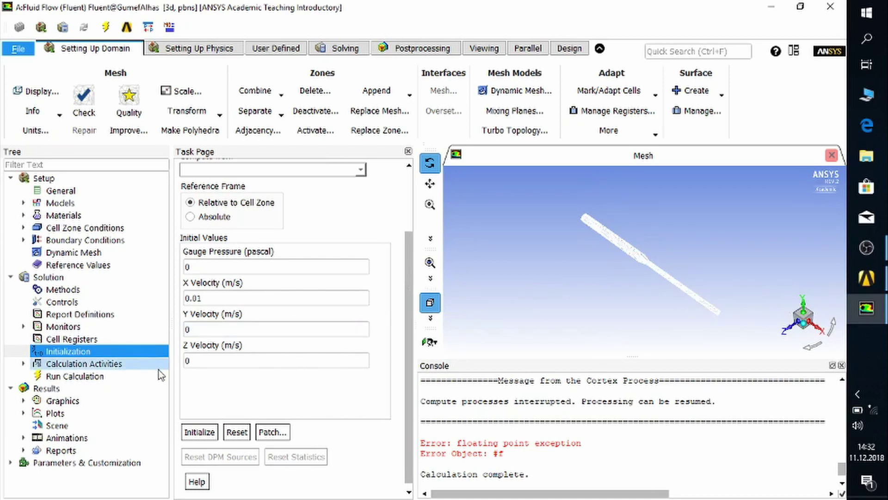
pyautogui.click(204, 438)
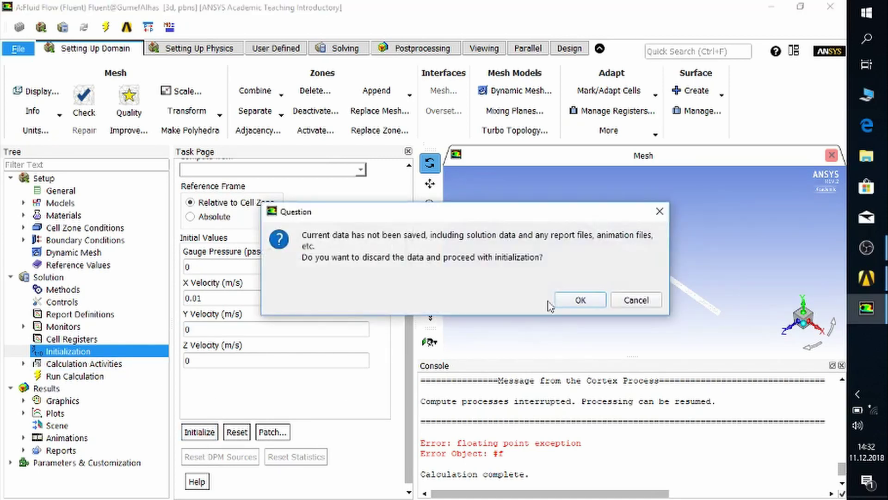
pyautogui.click(572, 302)
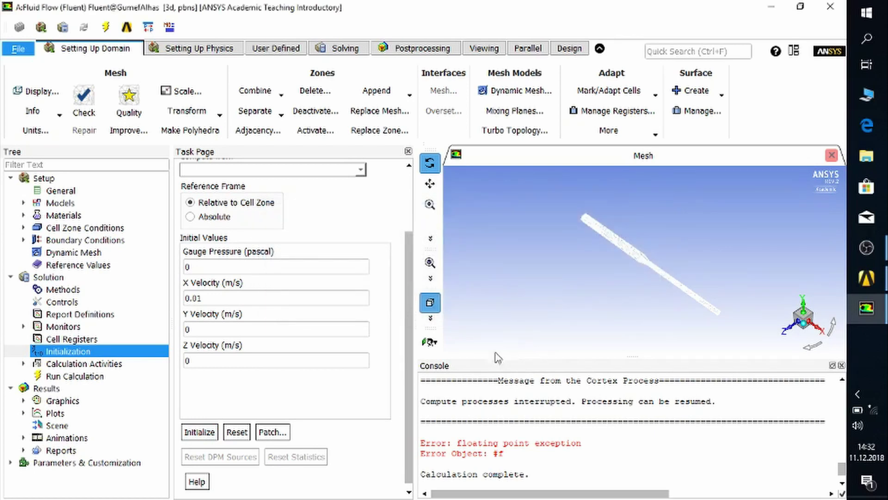
# Step: Run the calculation again from the new initialization with 1000000 iterations
pyautogui.click(96, 378)
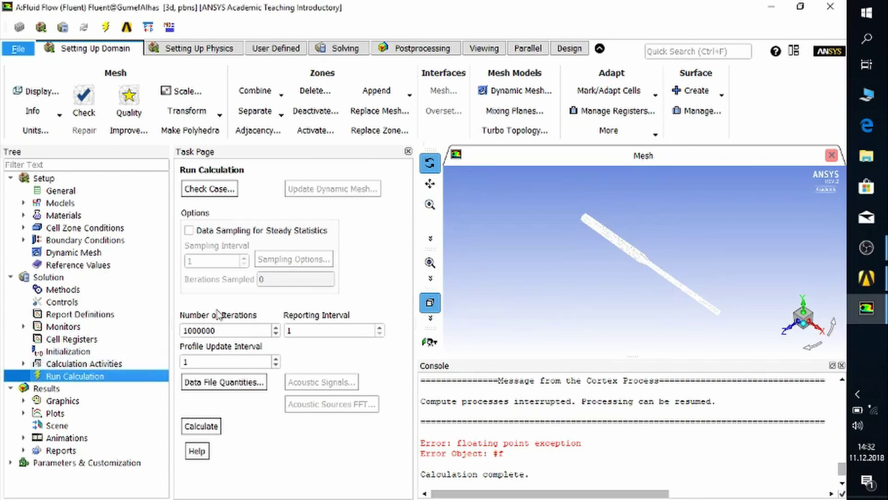
pyautogui.click(207, 425)
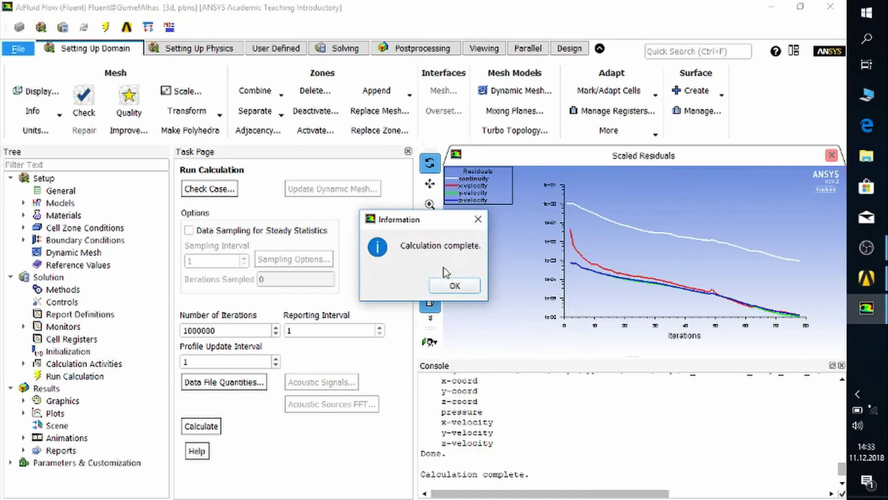
# Step: Dismiss the calculation message and check the console output for the convergence status of the solution
pyautogui.click(468, 286)
pyautogui.scroll(1, 480, 428)
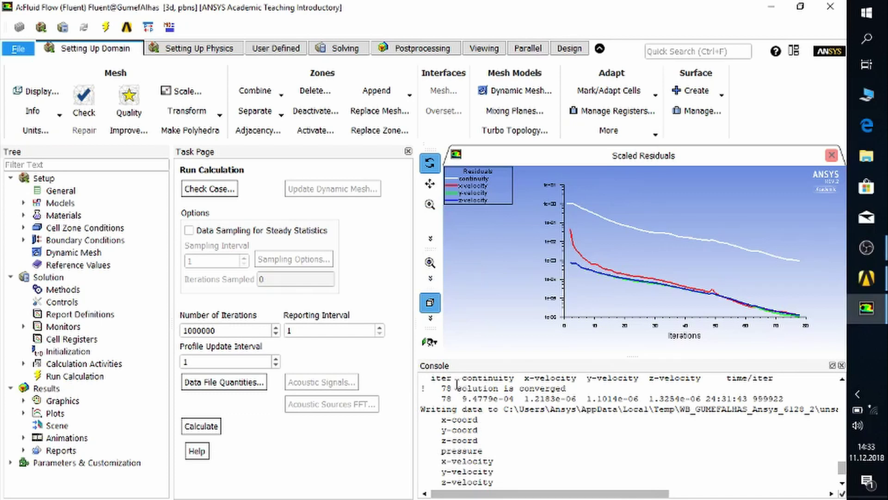
pyautogui.moveTo(442, 388); pyautogui.dragTo(573, 388)
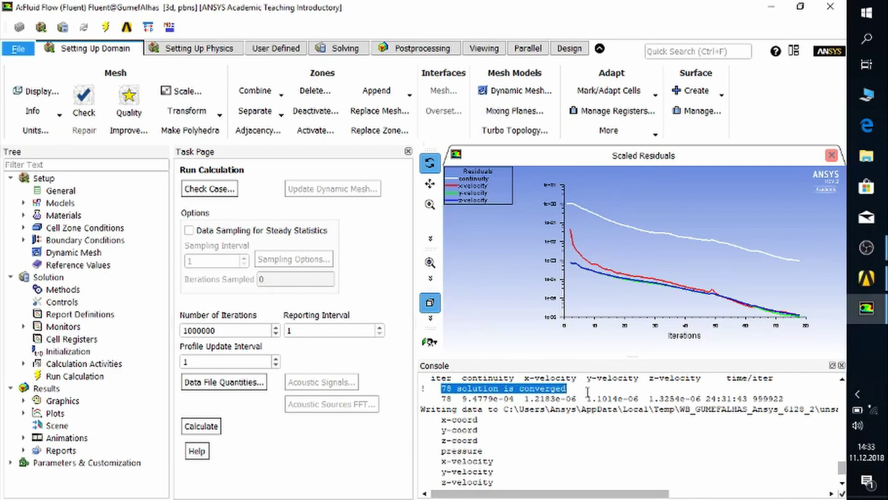
pyautogui.click(587, 392)
pyautogui.scroll(-1, 476, 418)
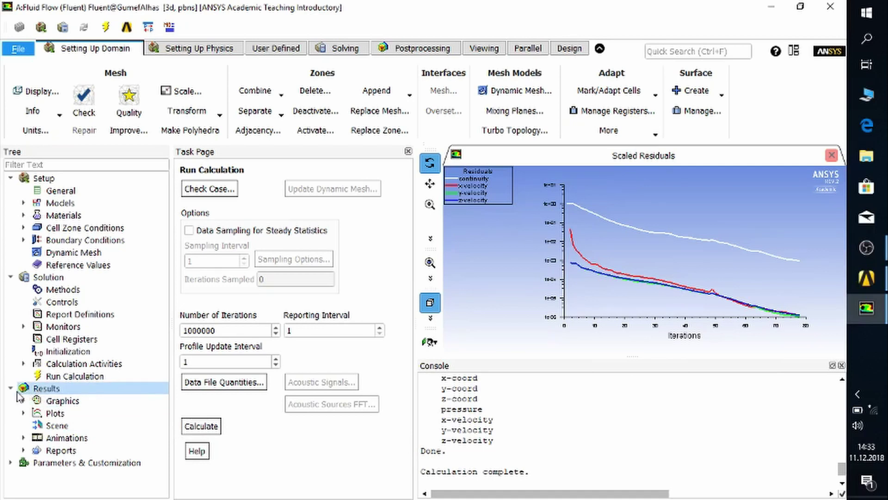
# Step: Create and display the vector-1 plot of velocity coloured by velocity magnitude on the inlet, outlet and wall surfaces
pyautogui.click(68, 402)
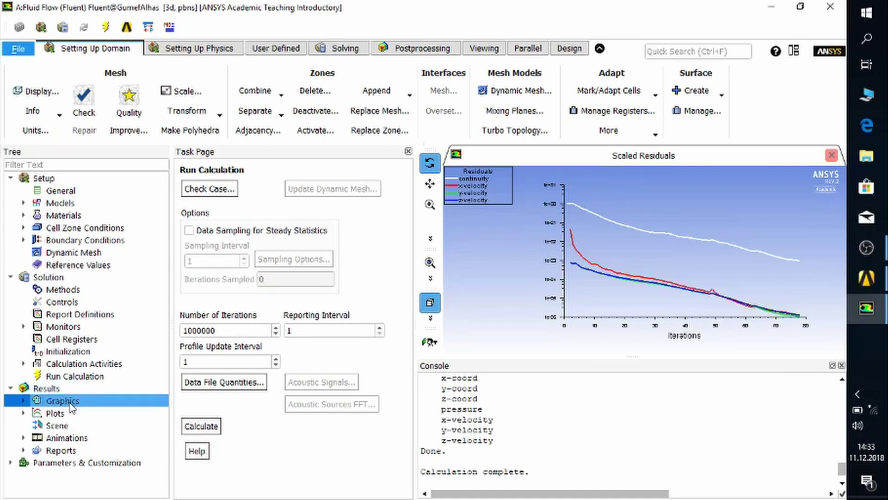
pyautogui.doubleClick(70, 406)
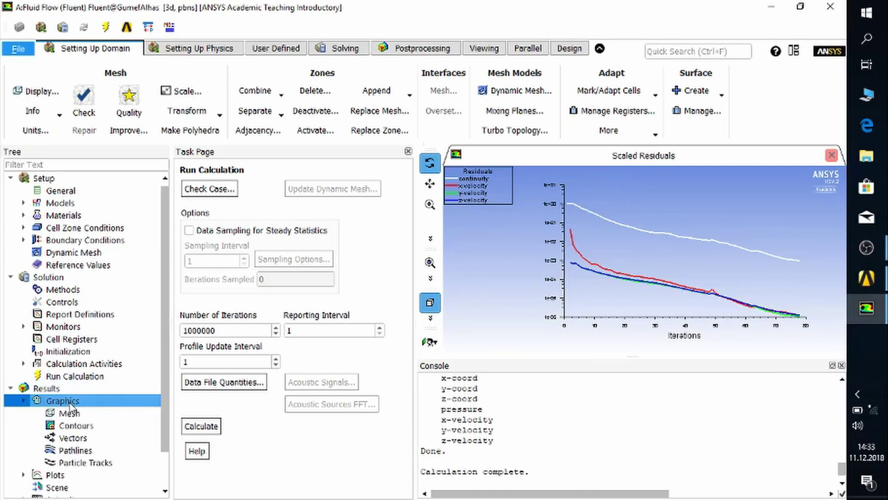
pyautogui.click(77, 439)
pyautogui.doubleClick(73, 437)
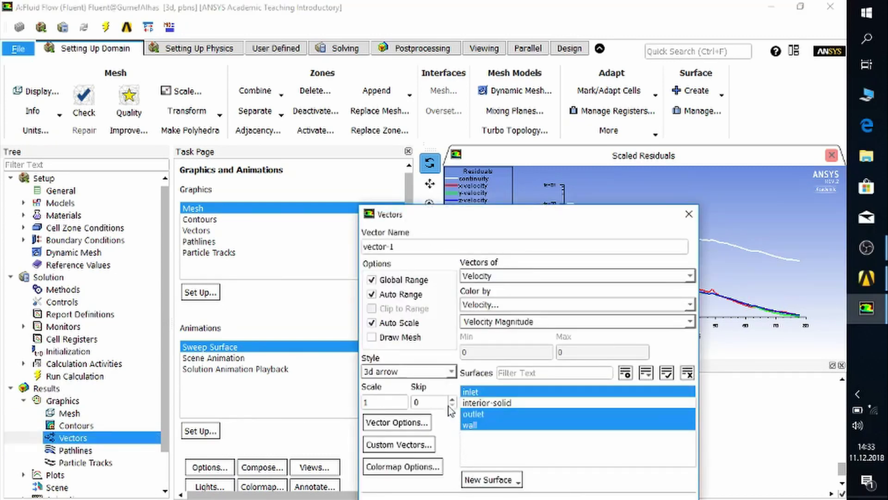
pyautogui.moveTo(463, 215); pyautogui.dragTo(470, 136)
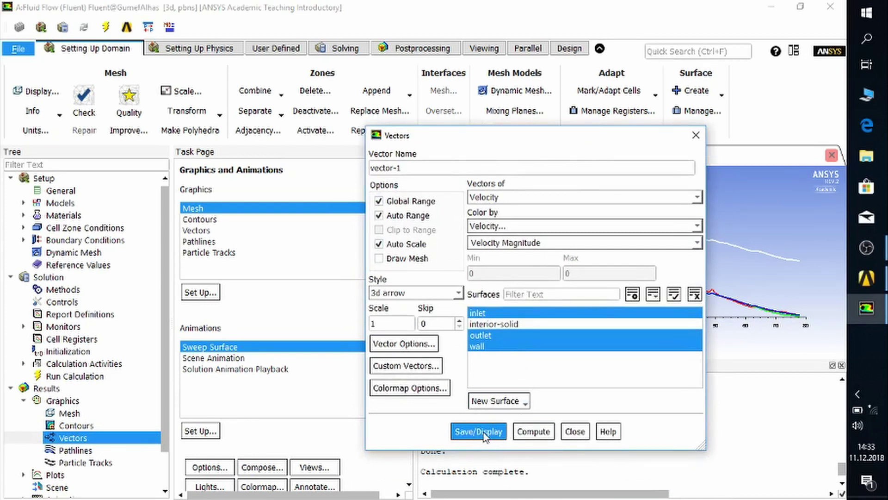
pyautogui.click(484, 433)
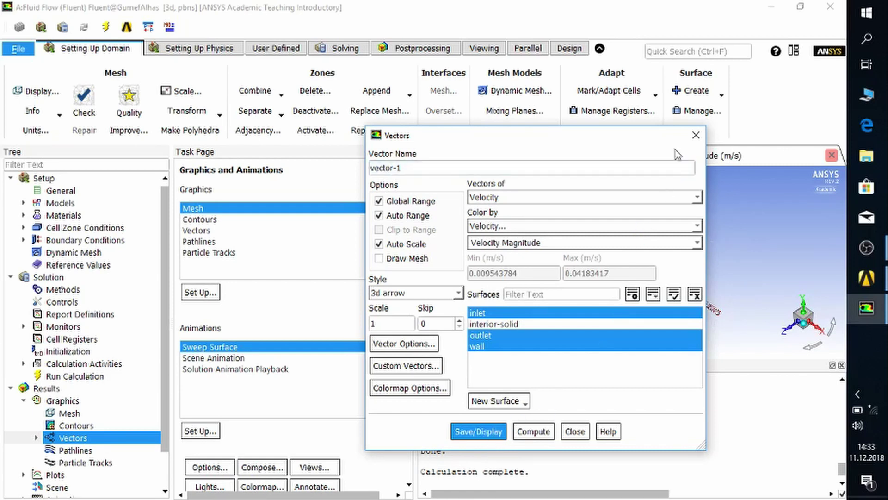
pyautogui.click(695, 137)
# Step: Examine the direction and colour of the velocity vectors in the narrow and wide sections of the pipe
pyautogui.scroll(5, 659, 305)
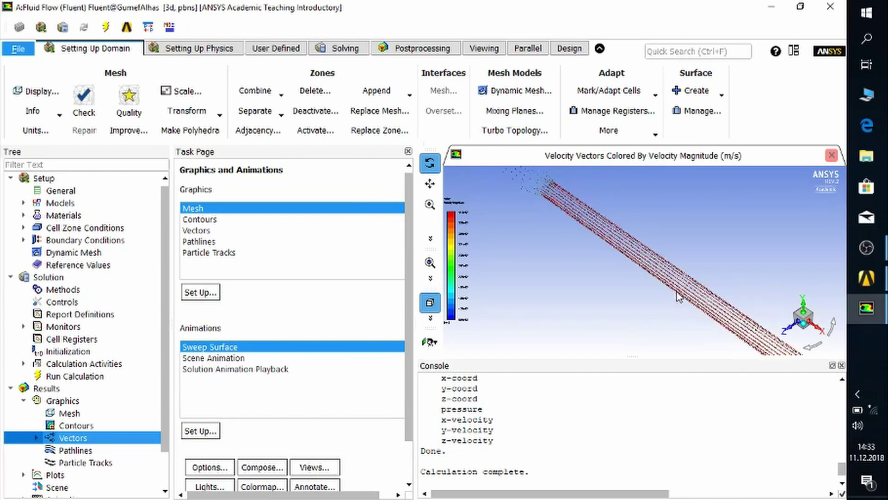
pyautogui.moveTo(547, 233); pyautogui.dragTo(600, 258)
pyautogui.scroll(-5, 659, 260)
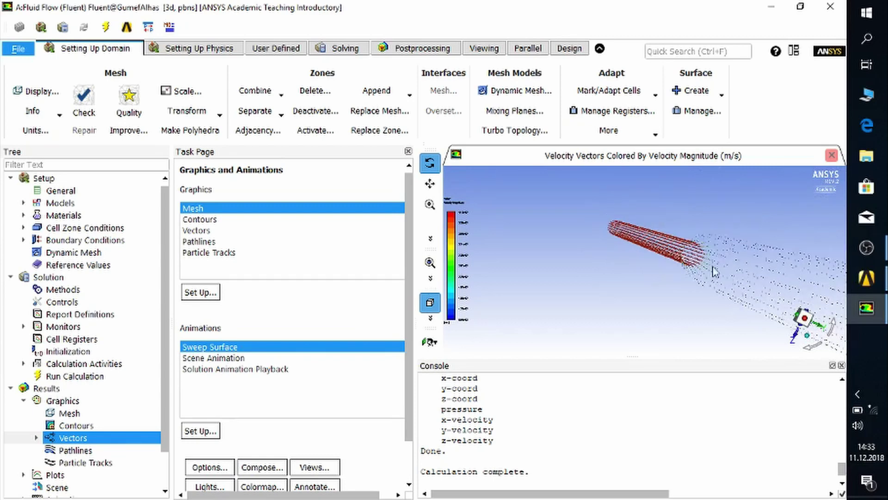
pyautogui.moveTo(792, 286); pyautogui.dragTo(672, 276)
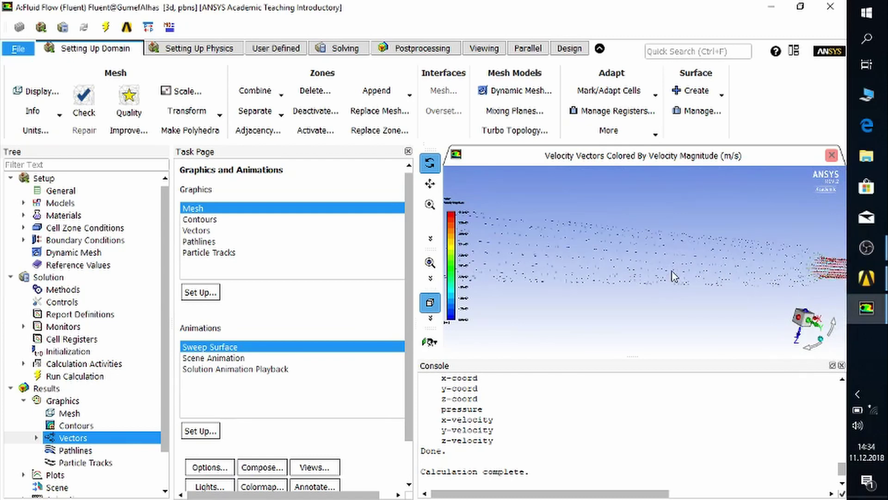
pyautogui.scroll(5, 676, 279)
pyautogui.scroll(5, 676, 278)
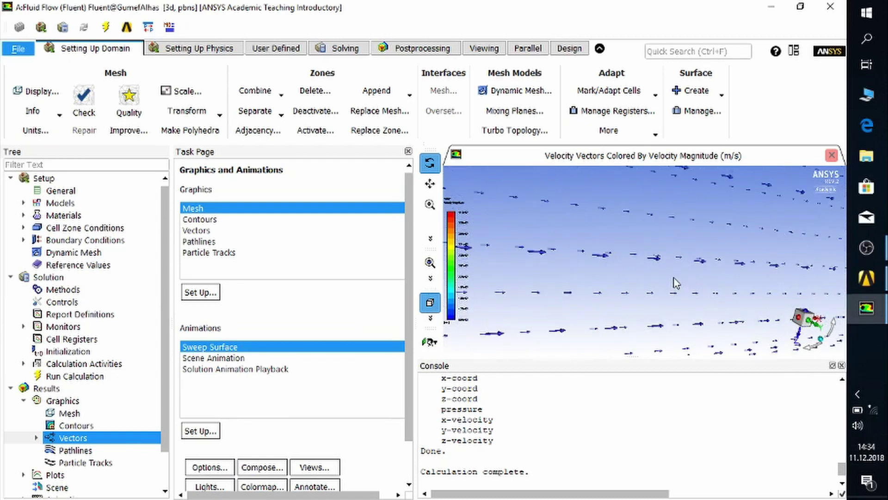
pyautogui.moveTo(675, 283); pyautogui.dragTo(768, 276)
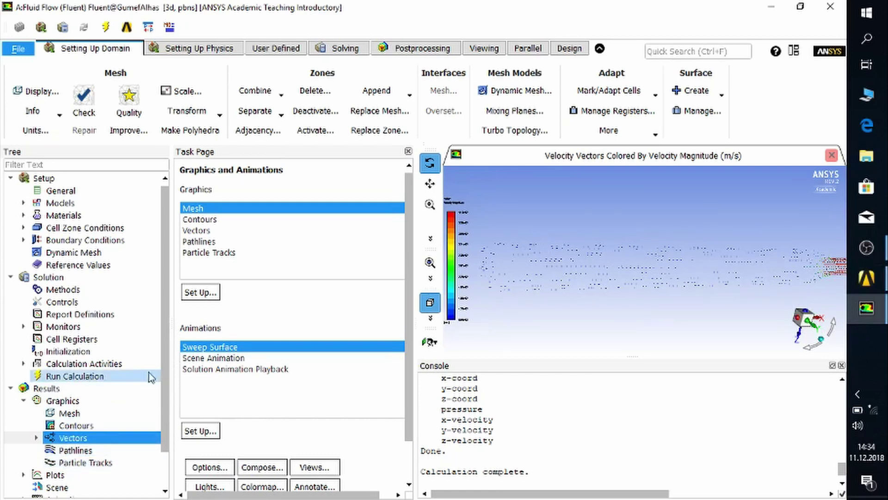
# Step: Open a surface integrals report and set its report type to Area-Weighted Average
pyautogui.scroll(-1, 167, 445)
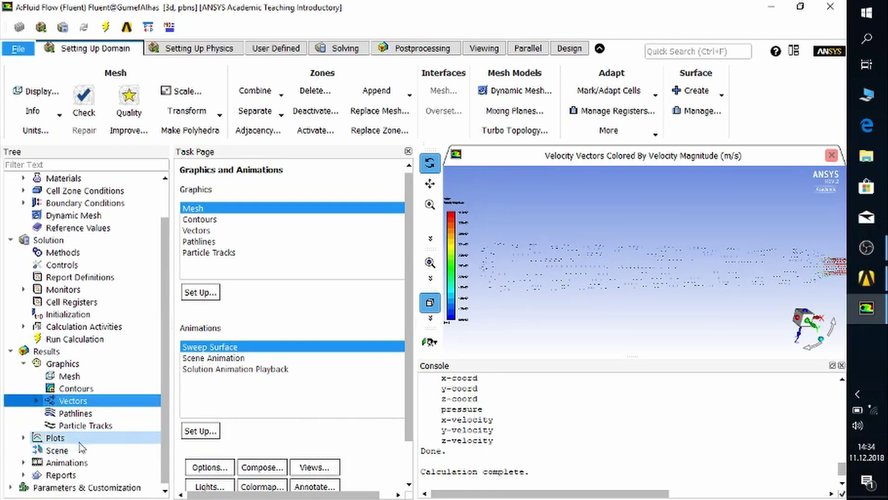
pyautogui.click(71, 476)
pyautogui.click(24, 475)
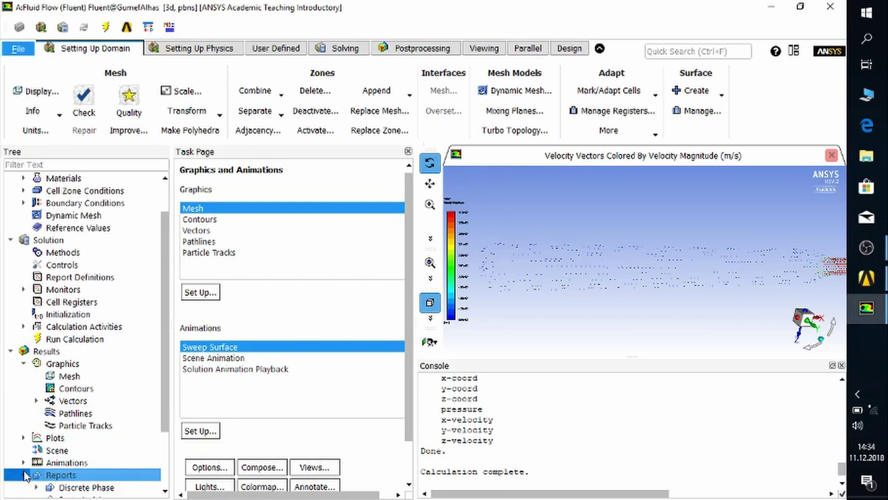
pyautogui.scroll(-2, 93, 458)
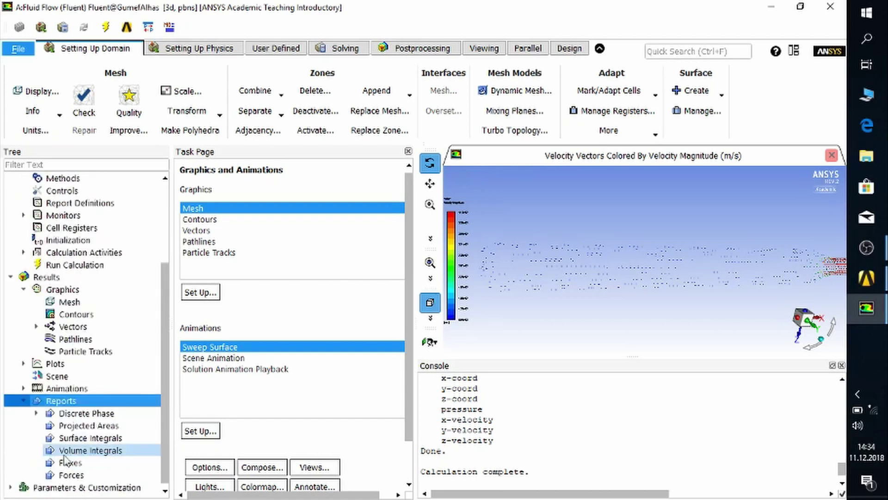
pyautogui.doubleClick(117, 438)
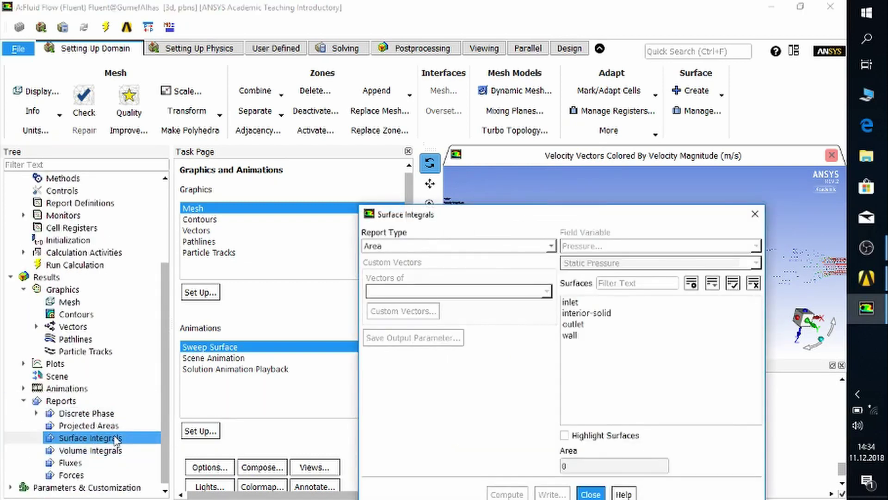
pyautogui.click(457, 246)
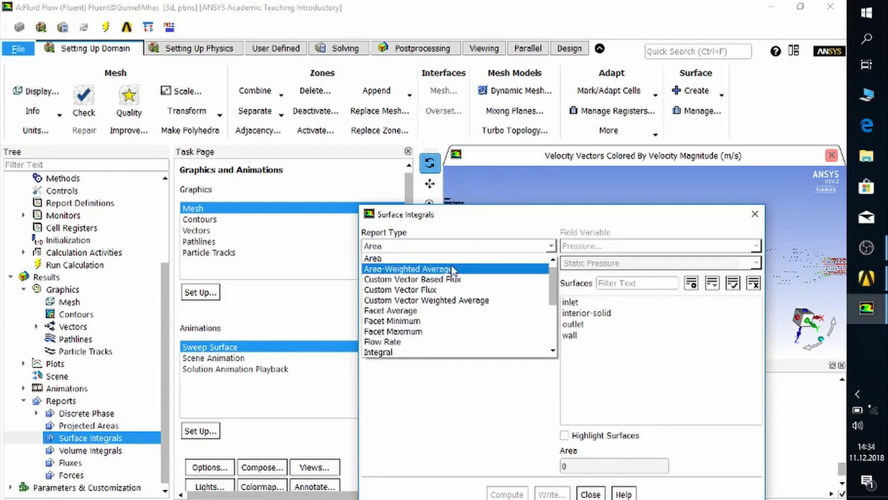
pyautogui.click(454, 270)
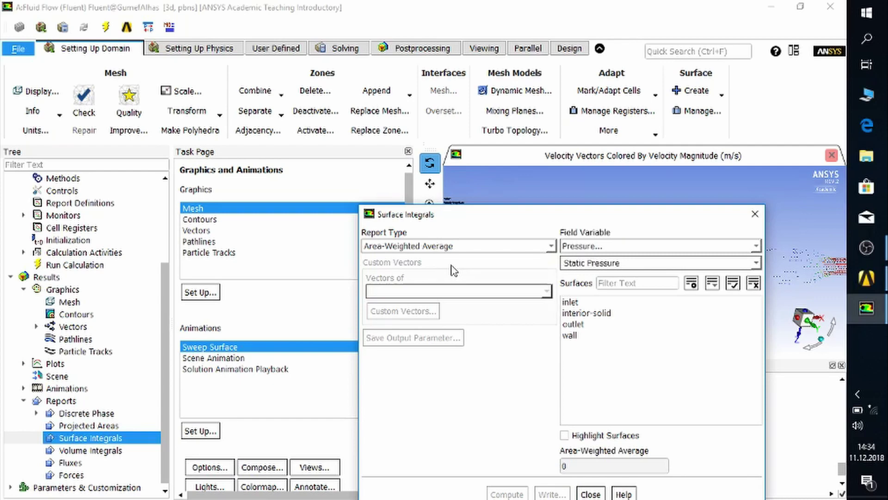
# Step: Compute the area-weighted average of Velocity Magnitude on the outlet surface
pyautogui.moveTo(622, 218); pyautogui.dragTo(592, 135)
pyautogui.click(590, 161)
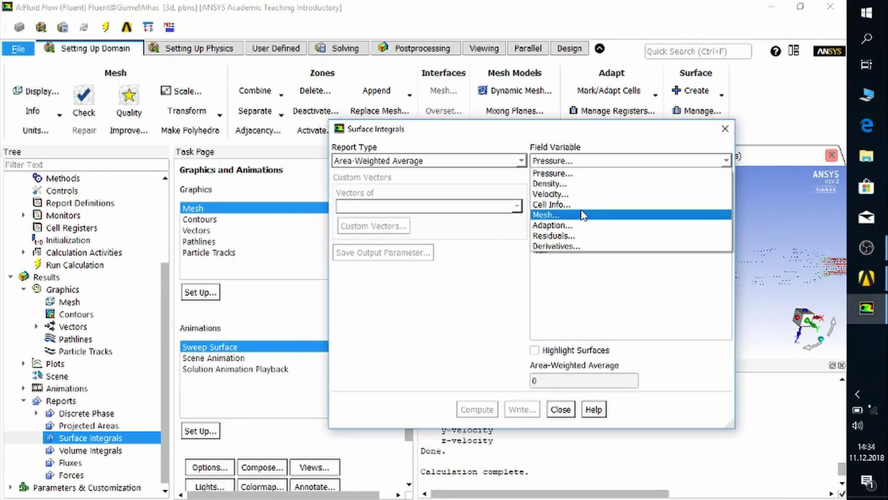
pyautogui.click(578, 194)
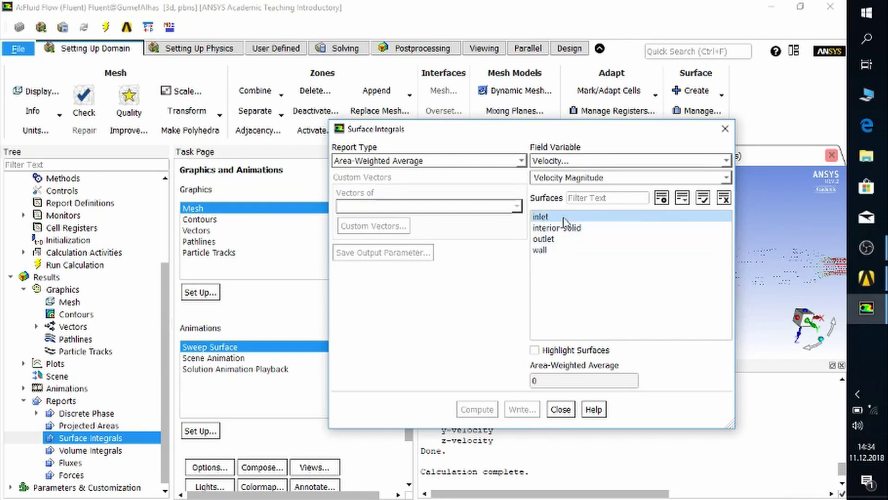
pyautogui.click(544, 239)
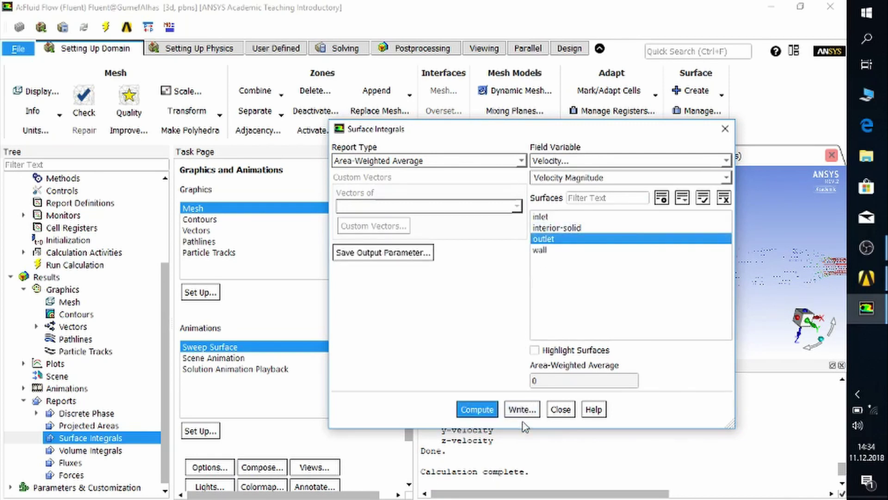
pyautogui.click(469, 413)
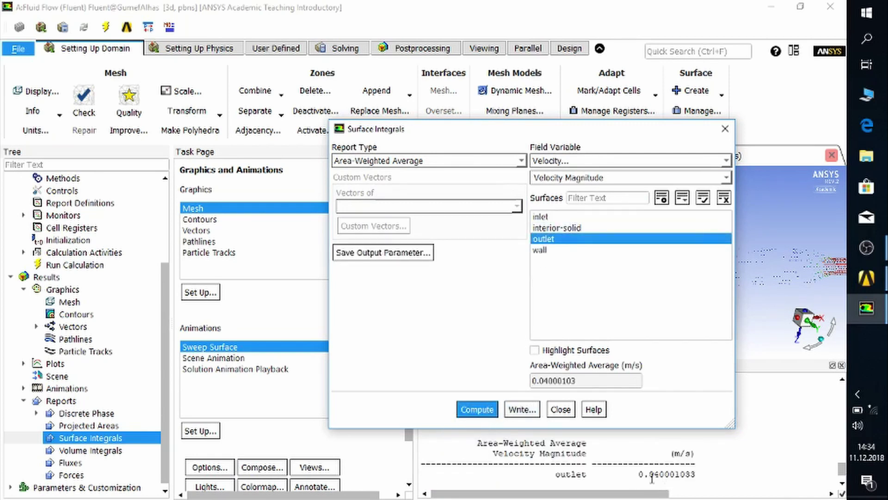
pyautogui.moveTo(608, 380); pyautogui.dragTo(524, 381)
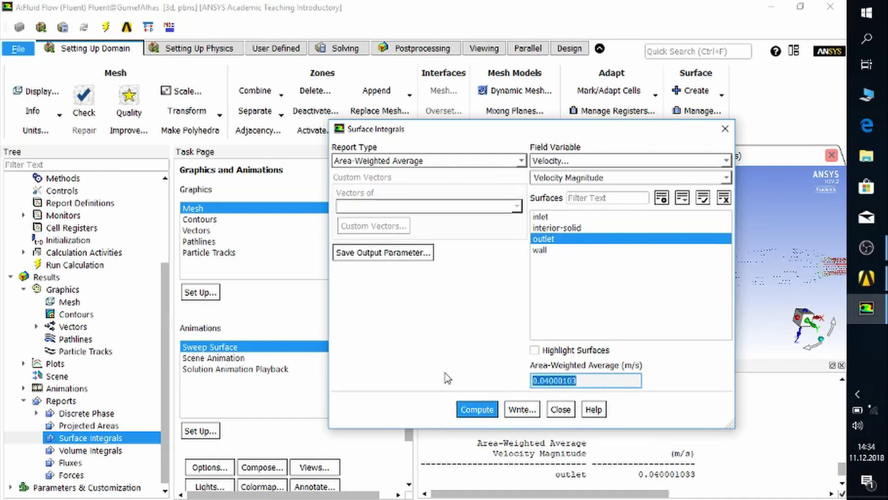
# Step: Compute the area-weighted average of Static Pressure on the inlet surface only, and close the surface integrals report
pyautogui.click(560, 162)
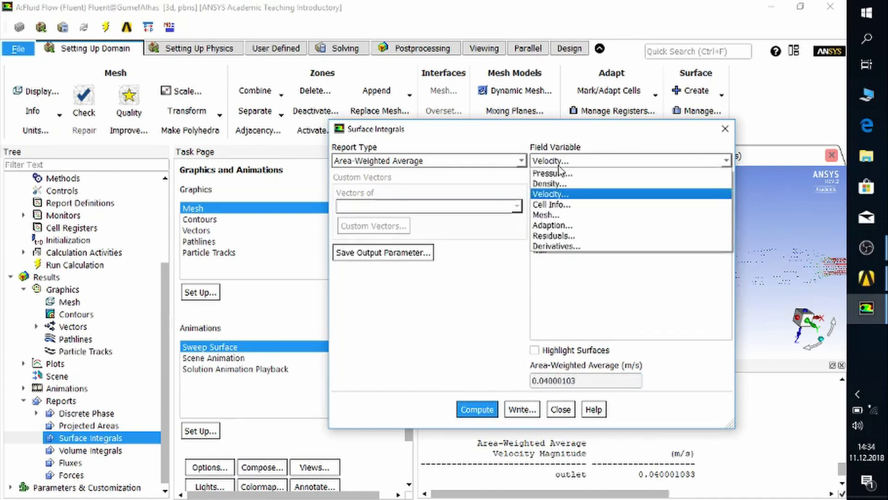
pyautogui.click(561, 173)
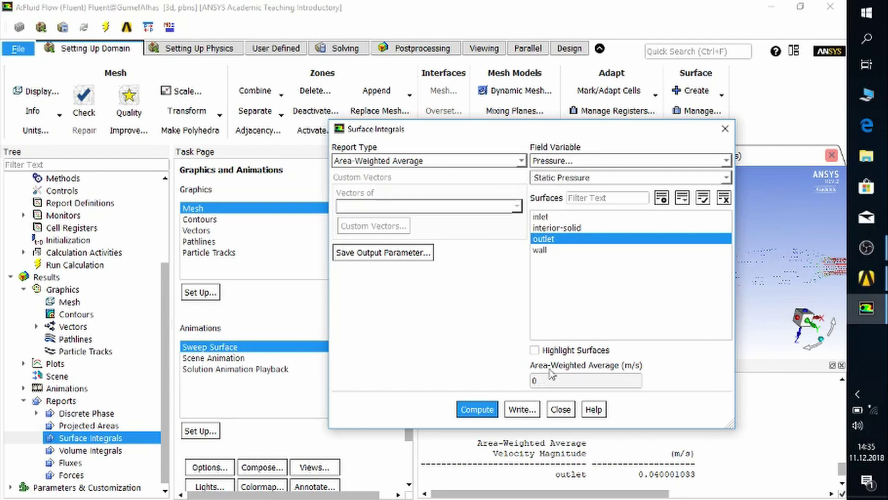
pyautogui.click(540, 216)
pyautogui.click(477, 410)
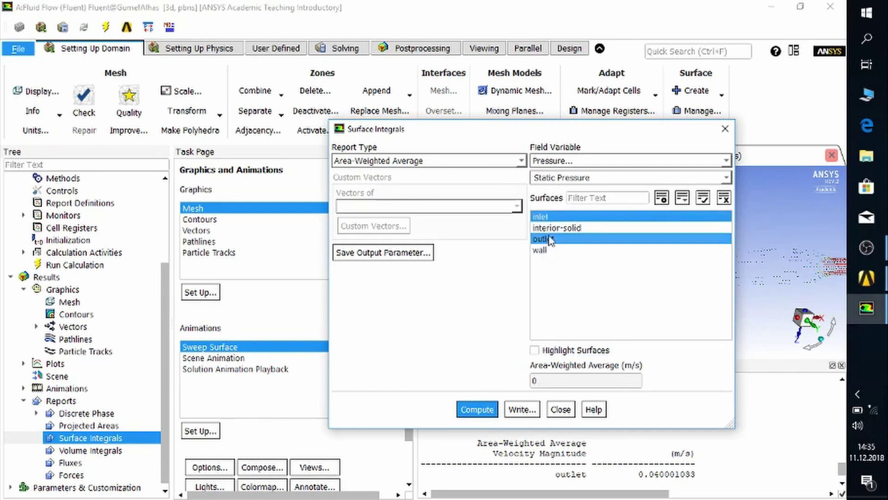
pyautogui.click(478, 409)
pyautogui.moveTo(562, 380); pyautogui.dragTo(490, 374)
pyautogui.click(489, 379)
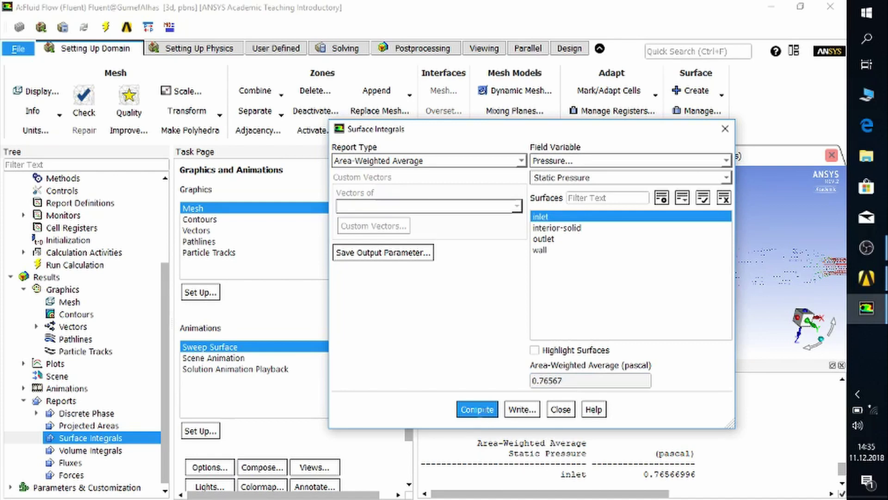
pyautogui.click(725, 129)
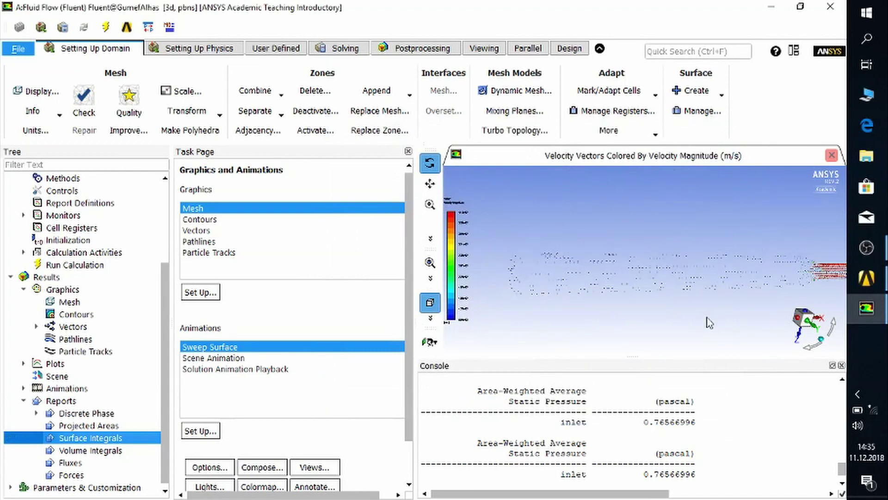
# Step: Examine the velocity vectors around the pipe's contraction from a side view and an oblique view
pyautogui.scroll(-2, 742, 259)
pyautogui.moveTo(775, 280); pyautogui.dragTo(808, 328)
pyautogui.click(807, 329)
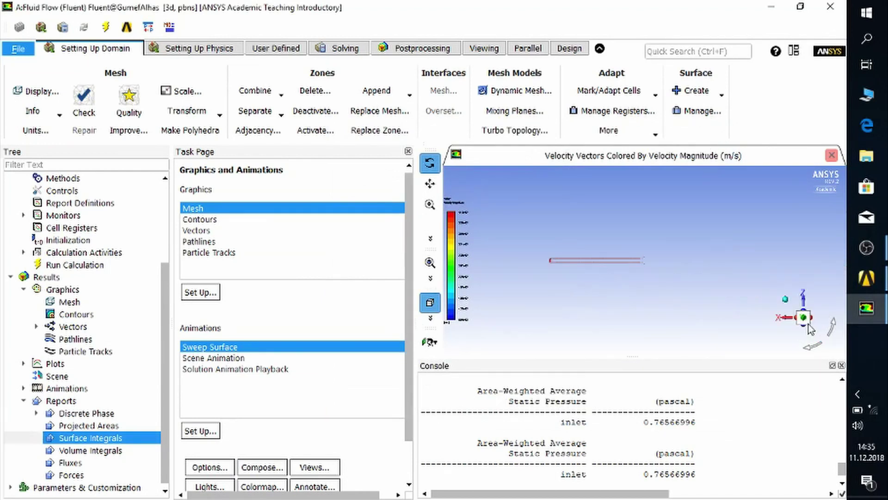
pyautogui.scroll(5, 607, 262)
pyautogui.scroll(5, 729, 249)
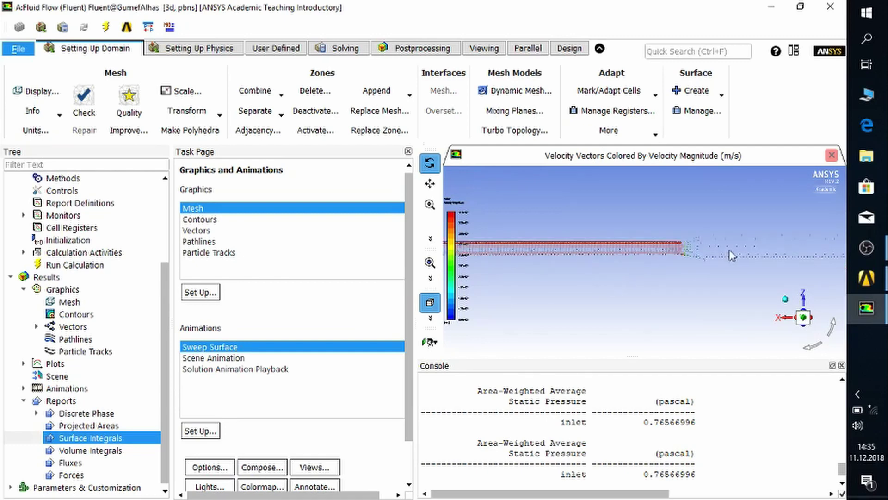
pyautogui.scroll(5, 543, 253)
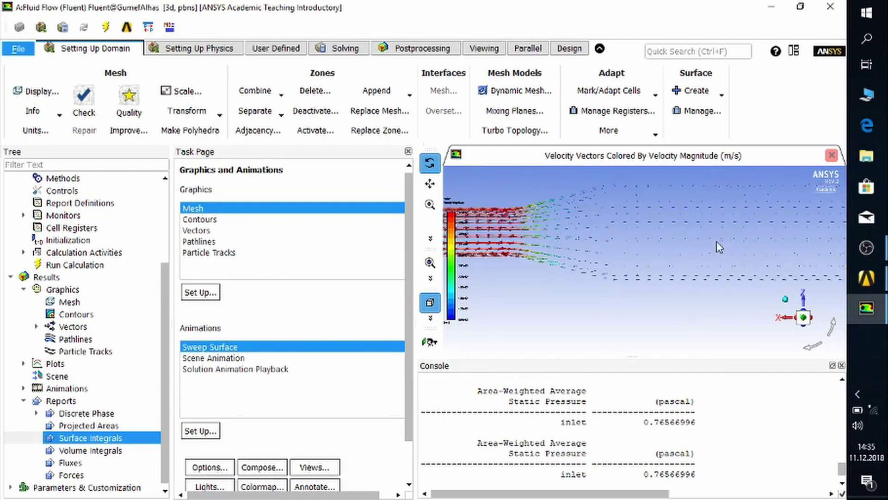
pyautogui.scroll(5, 529, 231)
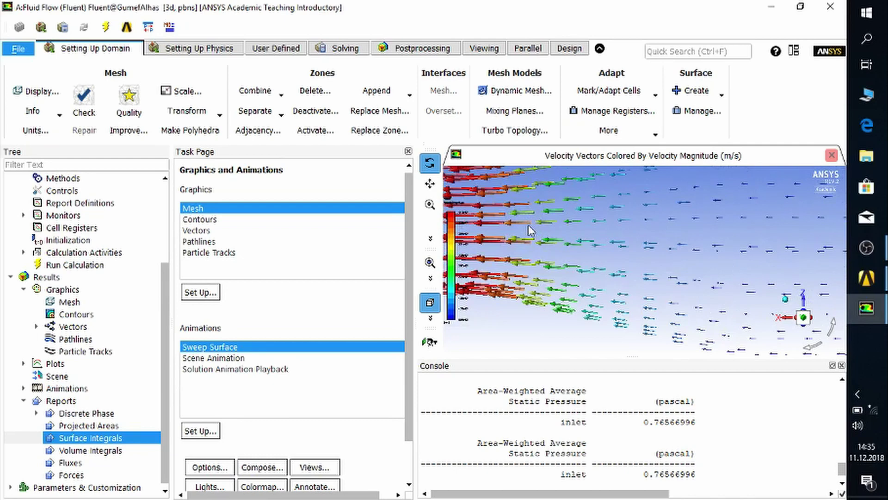
pyautogui.scroll(3, 532, 254)
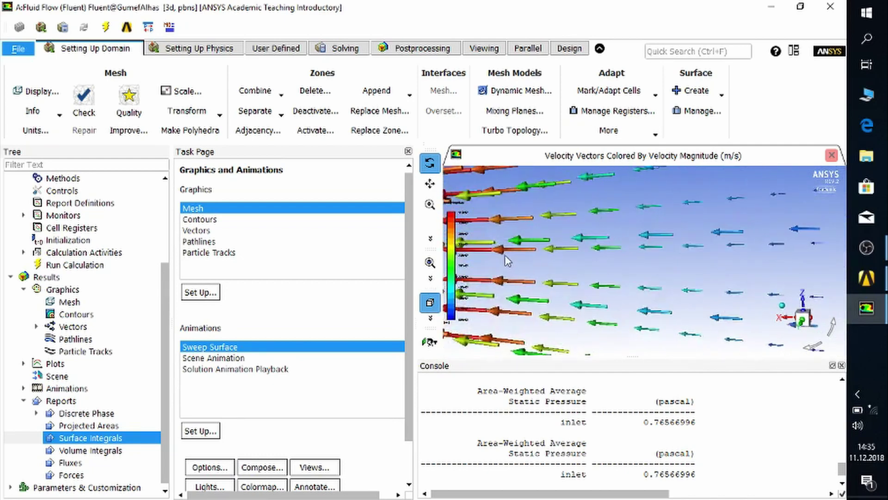
pyautogui.moveTo(536, 262); pyautogui.dragTo(613, 267)
pyautogui.scroll(-6, 613, 266)
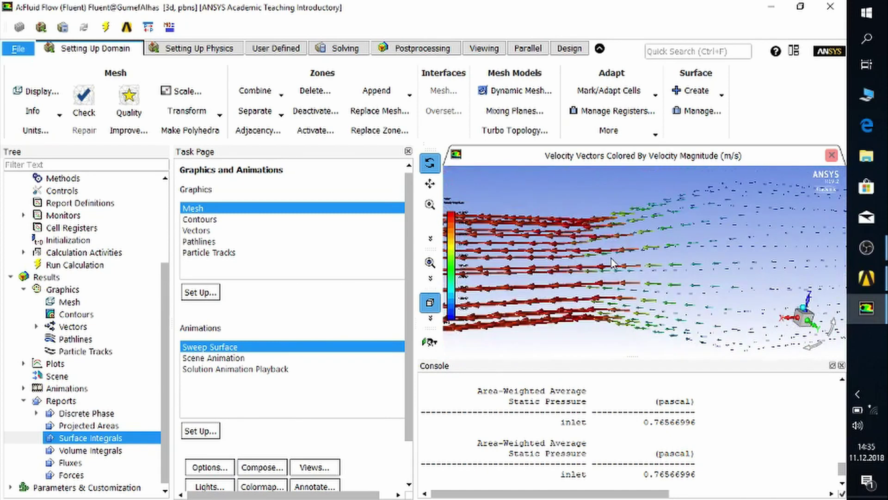
pyautogui.scroll(-4, 612, 262)
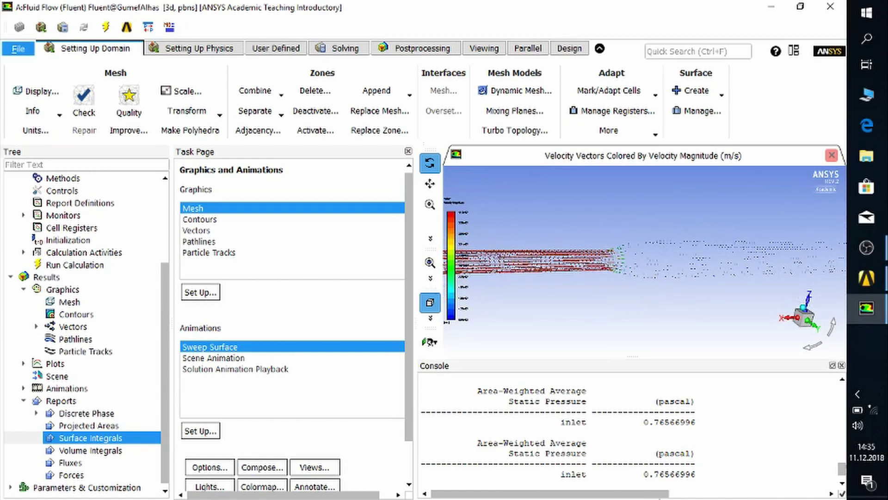
# Step: Review the reported outlet velocity and inlet pressure averages in the console
pyautogui.click(702, 472)
pyautogui.moveTo(643, 476); pyautogui.dragTo(634, 455)
pyautogui.scroll(3, 643, 472)
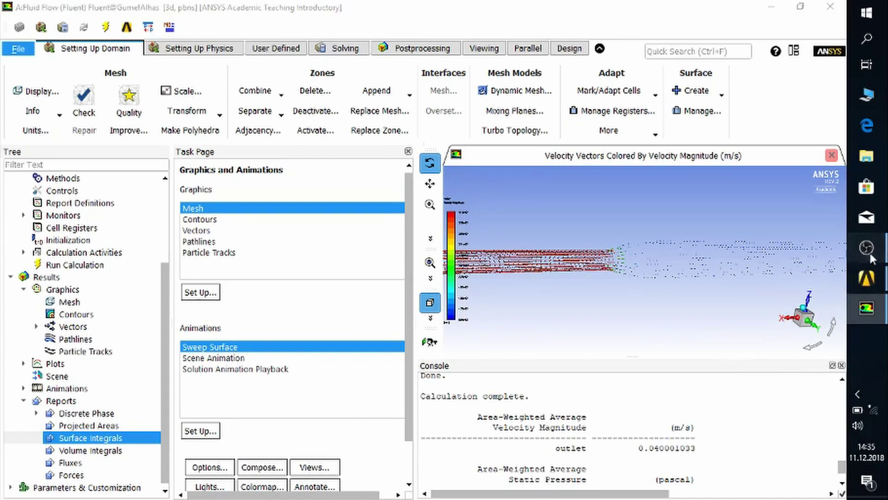
pyautogui.click(866, 247)
pyautogui.click(764, 414)
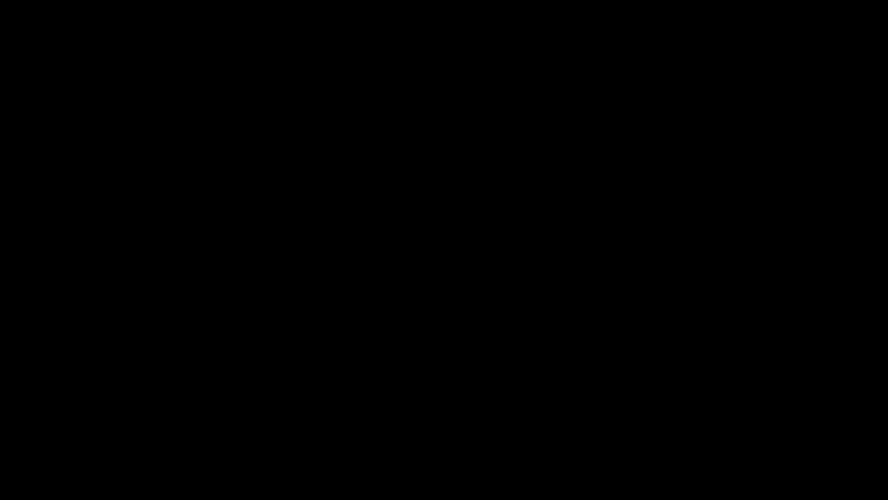